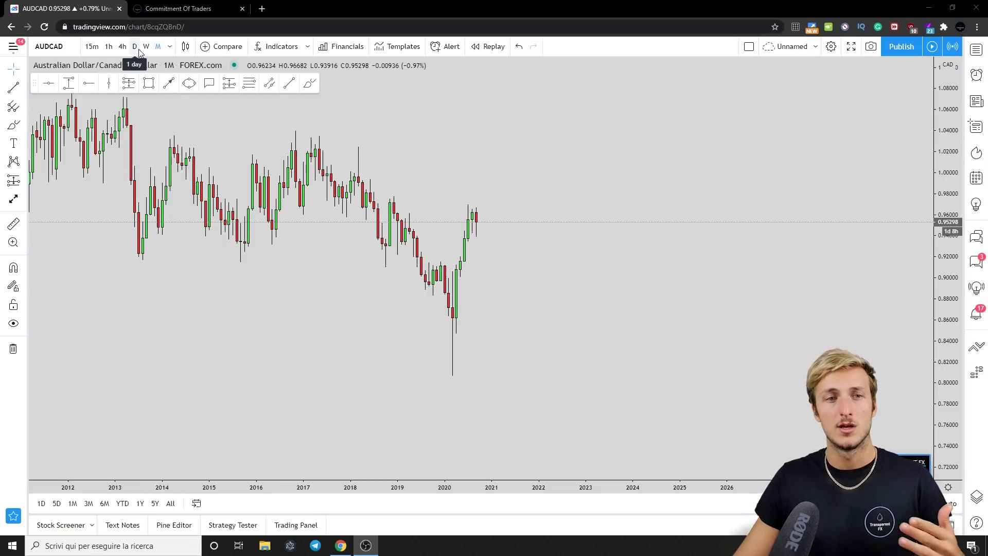
Step: Switch to the Commitment Of Traders page, highlight its subtitle, and return to the AUDCAD chart
{"action": "left_click", "coordinate": [177, 8]}
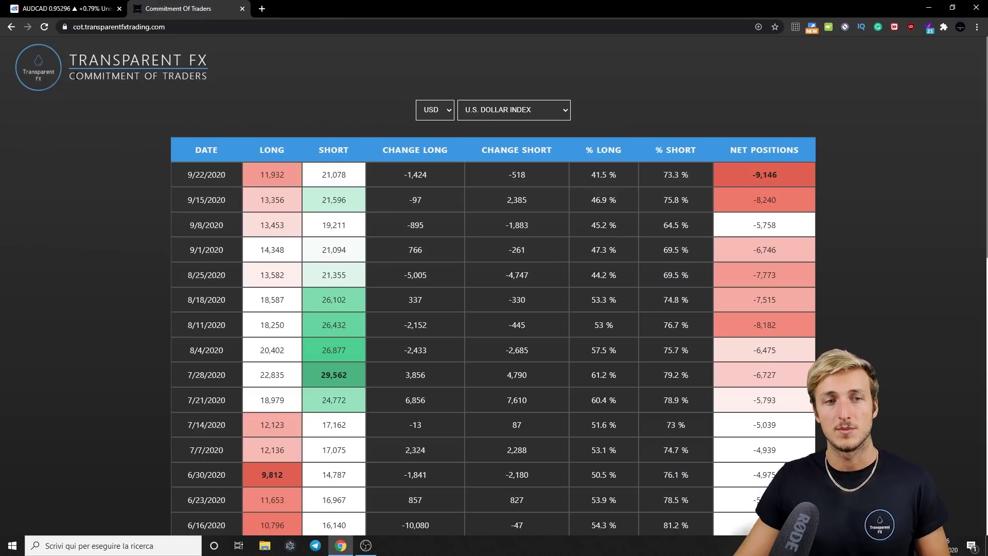
{"action": "left_click_drag", "start_coordinate": [71, 74], "coordinate": [229, 77]}
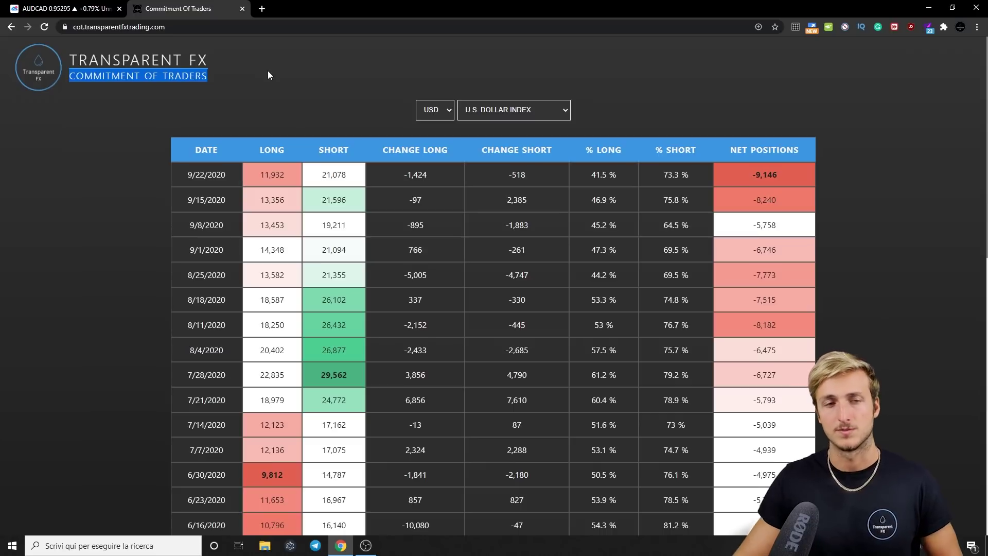
{"action": "left_click", "coordinate": [62, 8]}
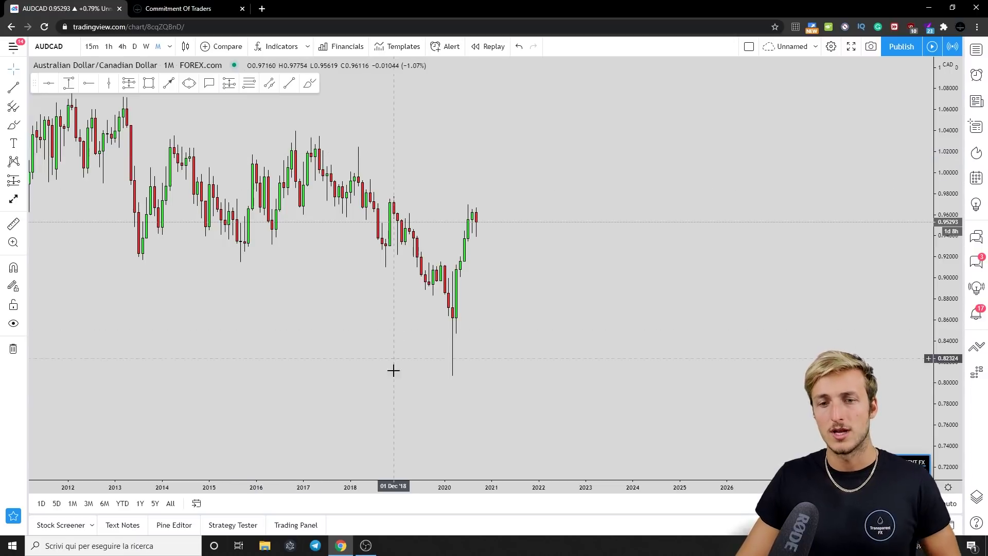
Step: Trace the AUDCAD monthly price swing from early 2019 through the 2020 low to the latest high with the red brush
{"action": "left_click", "coordinate": [469, 456]}
{"action": "right_click", "coordinate": [494, 384]}
{"action": "left_click_drag", "start_coordinate": [427, 316], "coordinate": [468, 329]}
{"action": "right_click", "coordinate": [785, 304]}
{"action": "left_click", "coordinate": [746, 305]}
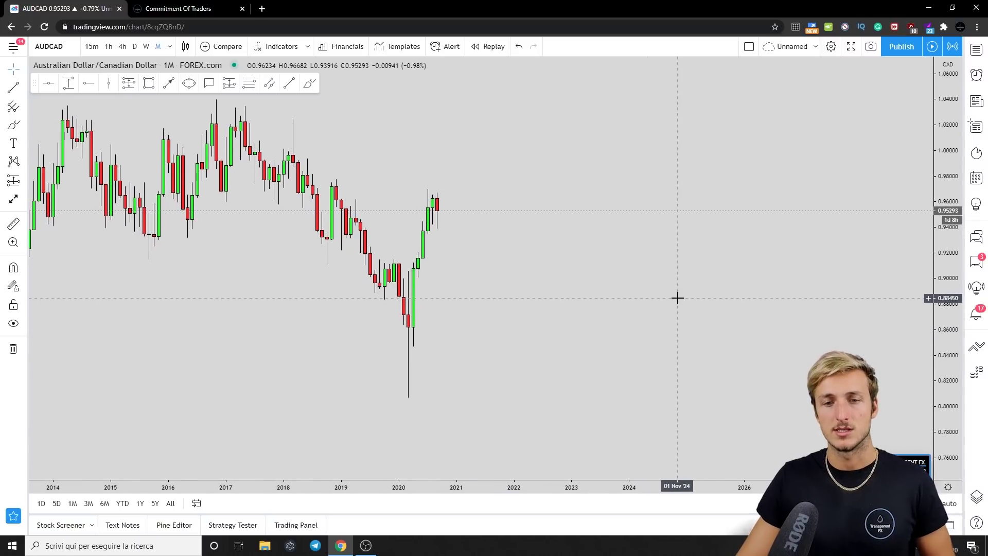
{"action": "left_click", "coordinate": [309, 82]}
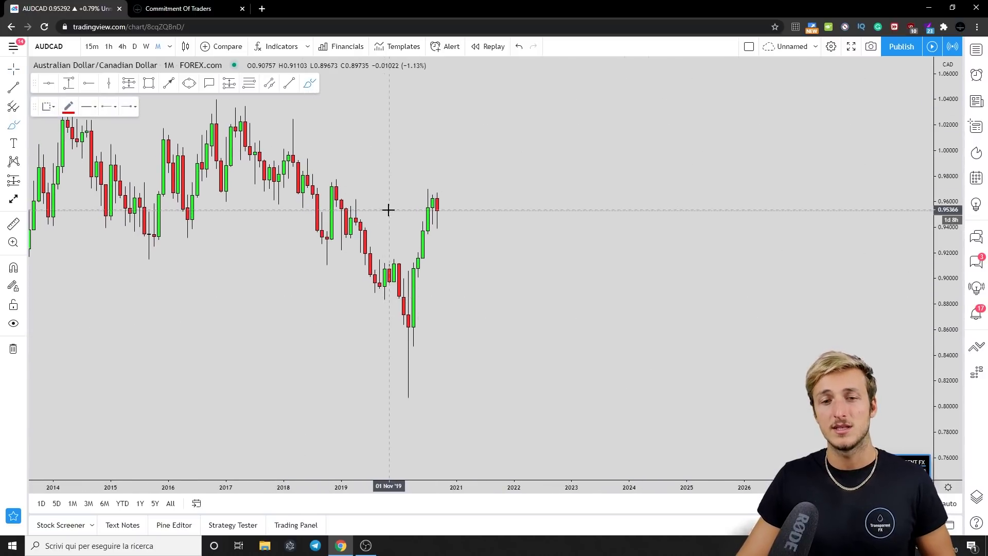
{"action": "mouse_move", "coordinate": [357, 198]}
{"action": "left_mouse_down"}
{"action": "mouse_move", "coordinate": [383, 292]}
{"action": "mouse_move", "coordinate": [399, 276]}
{"action": "mouse_move", "coordinate": [408, 368]}
{"action": "mouse_move", "coordinate": [428, 209]}
{"action": "left_mouse_up"}
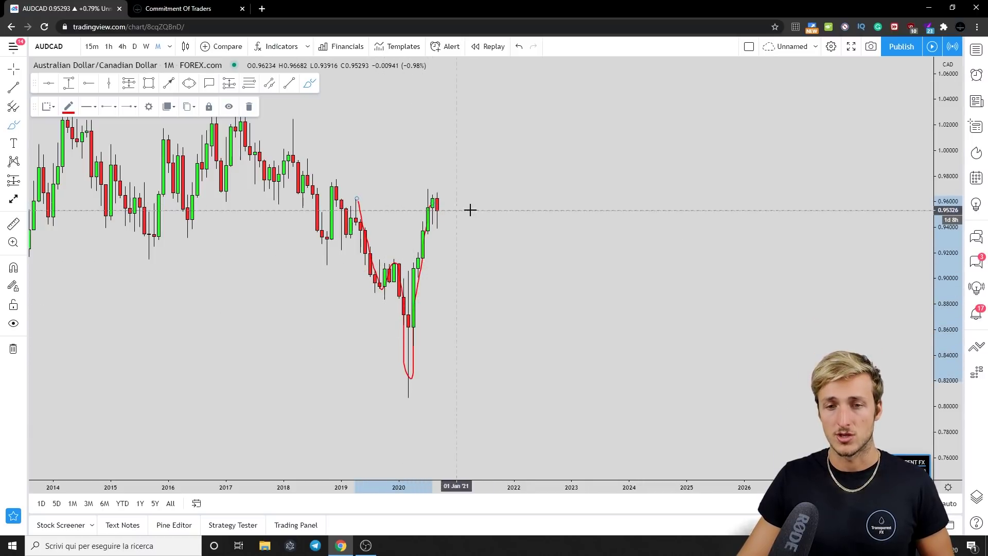
Step: Sketch an example W pattern with a pullback in the chart's empty area and mark its neckline with a rectangle
{"action": "mouse_move", "coordinate": [519, 160]}
{"action": "left_mouse_down"}
{"action": "mouse_move", "coordinate": [538, 260]}
{"action": "mouse_move", "coordinate": [552, 206]}
{"action": "mouse_move", "coordinate": [583, 296]}
{"action": "mouse_move", "coordinate": [616, 160]}
{"action": "left_mouse_up"}
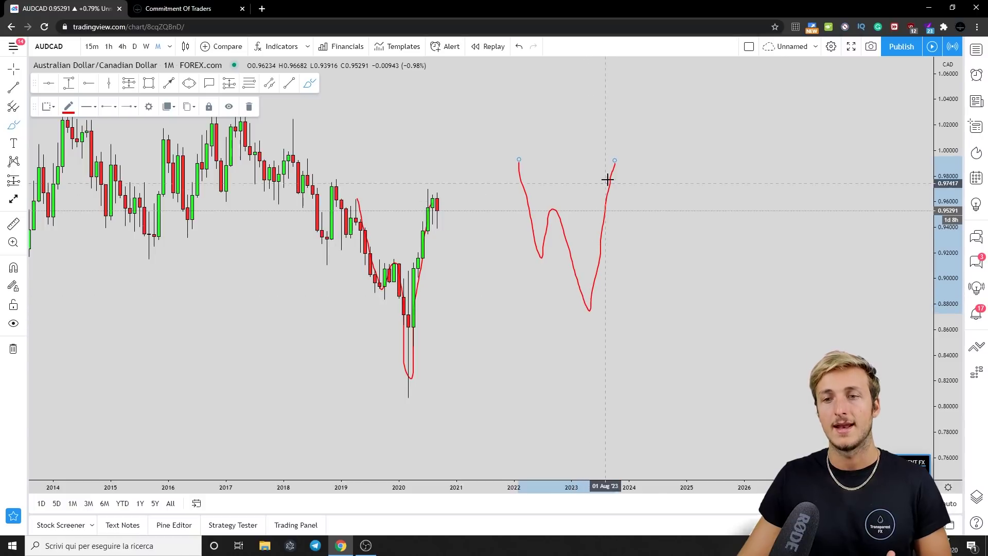
{"action": "left_click_drag", "start_coordinate": [614, 162], "coordinate": [645, 208]}
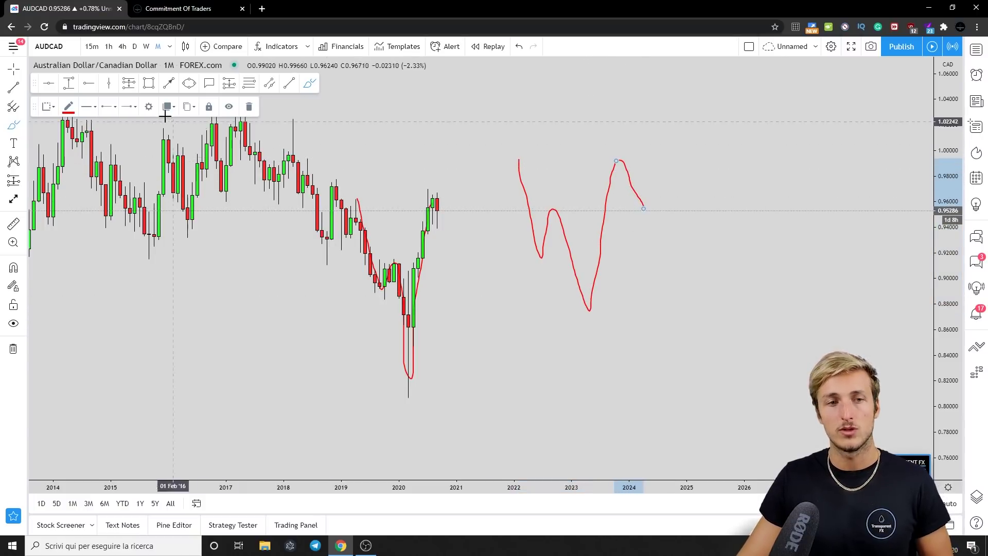
{"action": "left_click", "coordinate": [149, 83]}
{"action": "left_click_drag", "start_coordinate": [548, 209], "coordinate": [662, 221]}
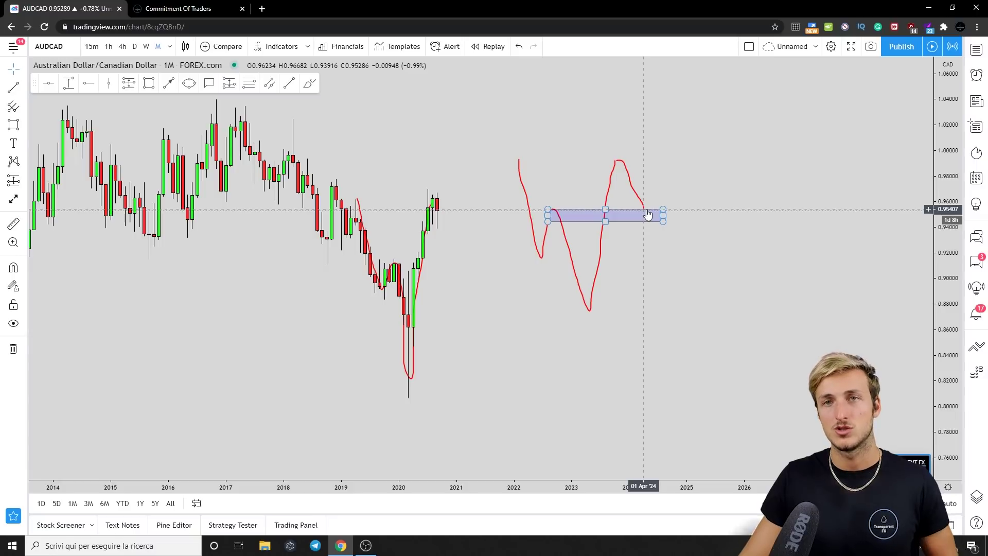
{"action": "left_click", "coordinate": [605, 154]}
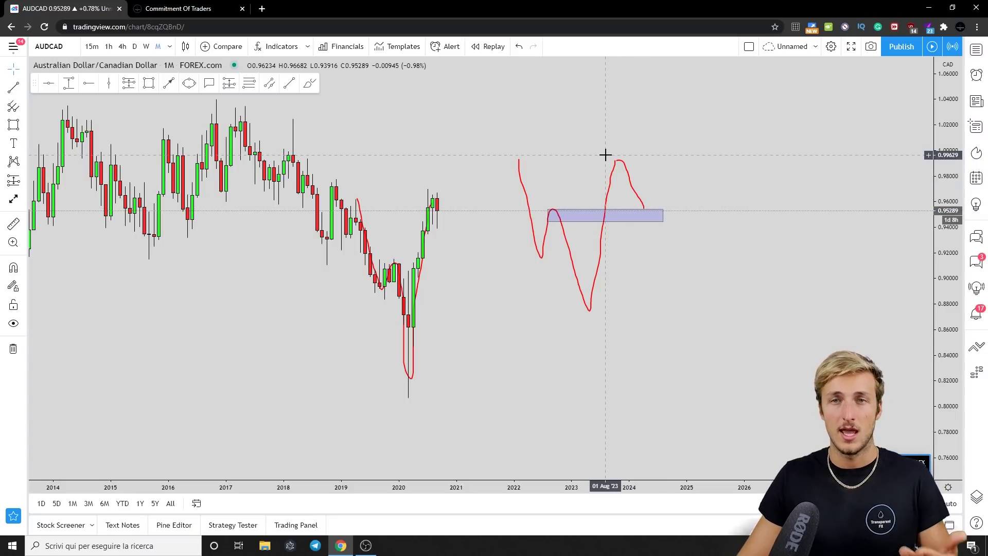
Step: Undo the example's neckline rectangle and its two brush strokes
{"action": "left_click", "coordinate": [519, 47]}
{"action": "left_click", "coordinate": [520, 48]}
{"action": "left_click", "coordinate": [521, 48]}
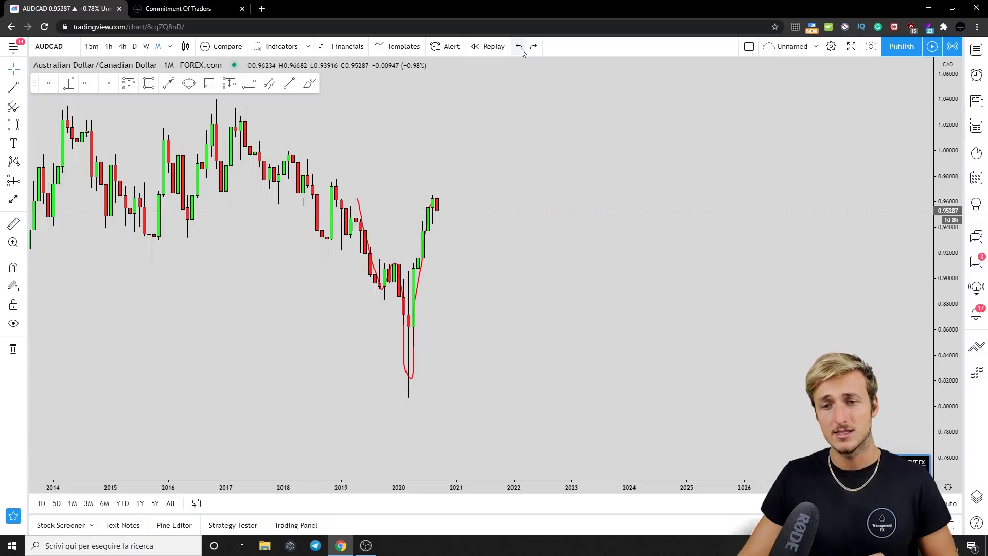
Step: Draw a thin rectangle zone at about 0.912 on the W pattern's neckline, from November 2019 to early 2022
{"action": "right_click", "coordinate": [425, 235]}
{"action": "left_click", "coordinate": [425, 232]}
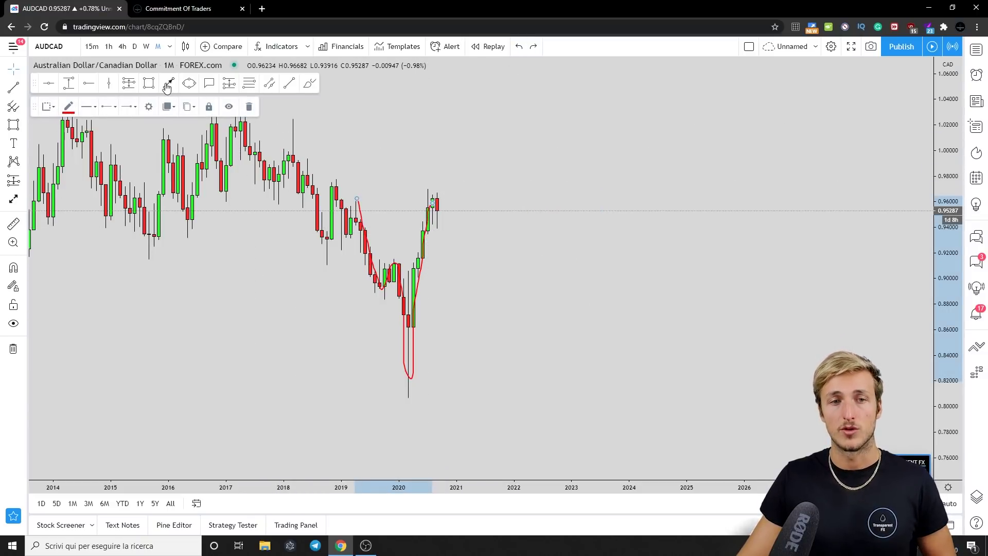
{"action": "left_click", "coordinate": [149, 83]}
{"action": "left_click", "coordinate": [389, 261]}
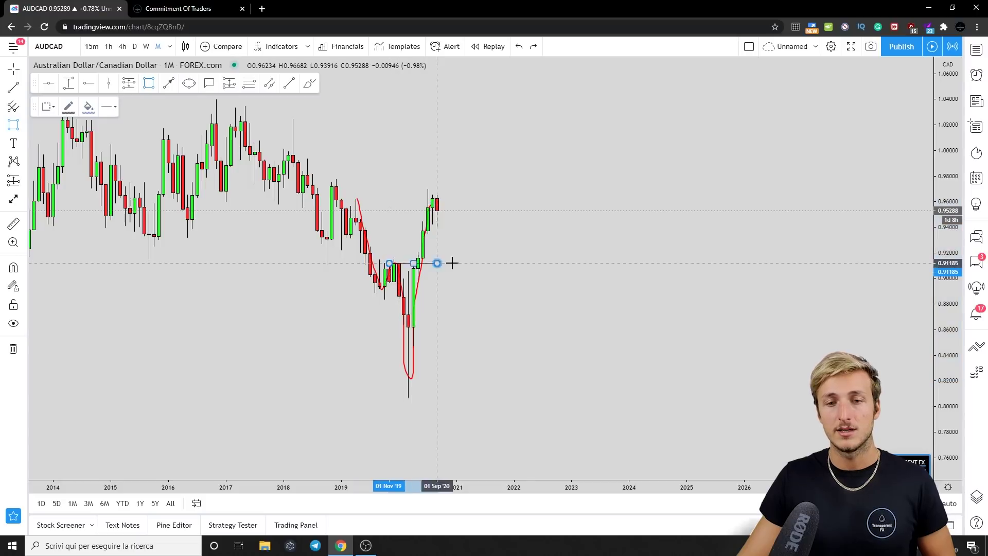
{"action": "left_click", "coordinate": [518, 262]}
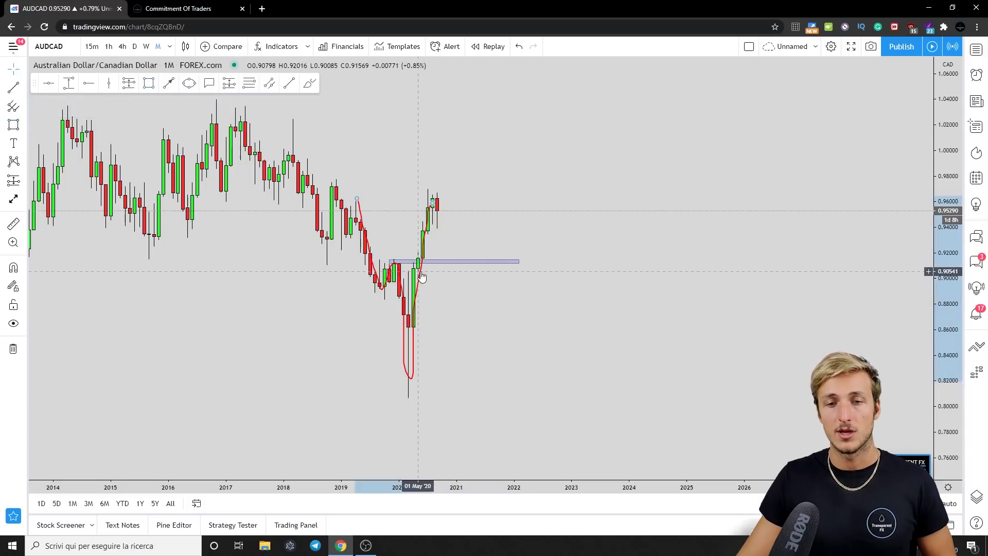
Step: Brush over the monthly W pattern, circle two spots on the neckline zone, and trace a pullback down to it
{"action": "left_click", "coordinate": [310, 83]}
{"action": "mouse_move", "coordinate": [360, 204]}
{"action": "left_mouse_down"}
{"action": "mouse_move", "coordinate": [381, 285]}
{"action": "mouse_move", "coordinate": [397, 264]}
{"action": "mouse_move", "coordinate": [404, 341]}
{"action": "mouse_move", "coordinate": [434, 202]}
{"action": "mouse_move", "coordinate": [396, 263]}
{"action": "mouse_move", "coordinate": [463, 259]}
{"action": "left_mouse_up"}
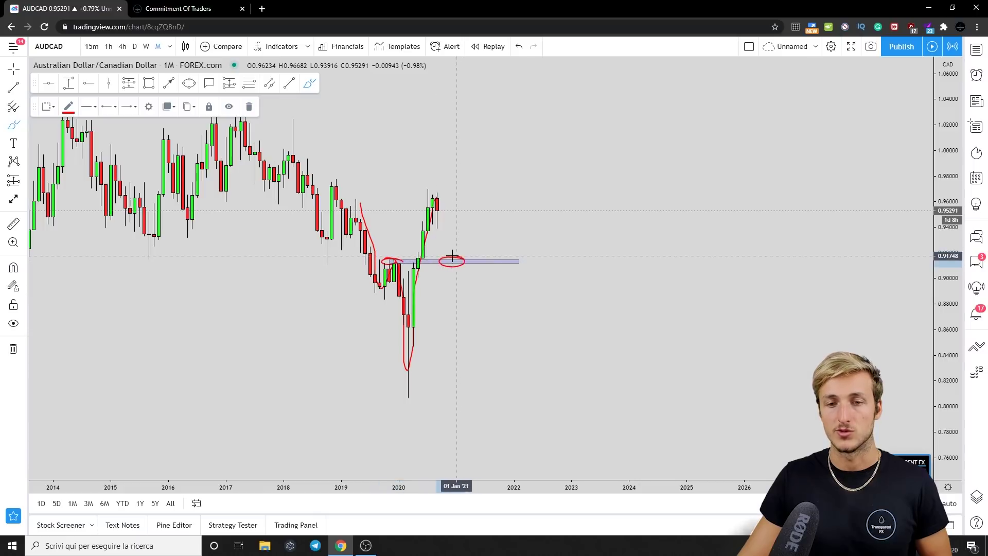
{"action": "left_click_drag", "start_coordinate": [439, 204], "coordinate": [461, 263]}
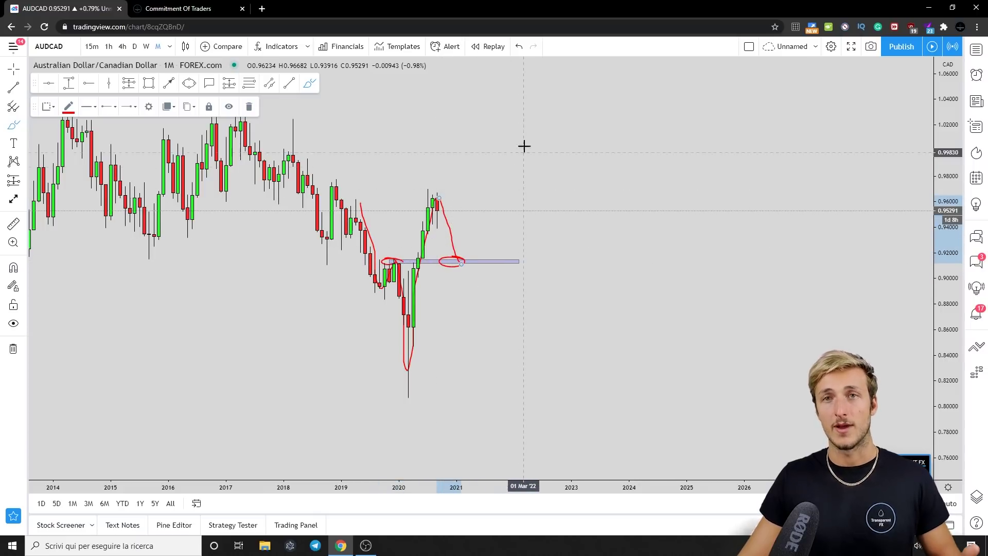
Step: Undo the W trace, the circles and the pullback stroke, keeping the neckline rectangle
{"action": "left_click", "coordinate": [519, 46]}
{"action": "left_click", "coordinate": [519, 46]}
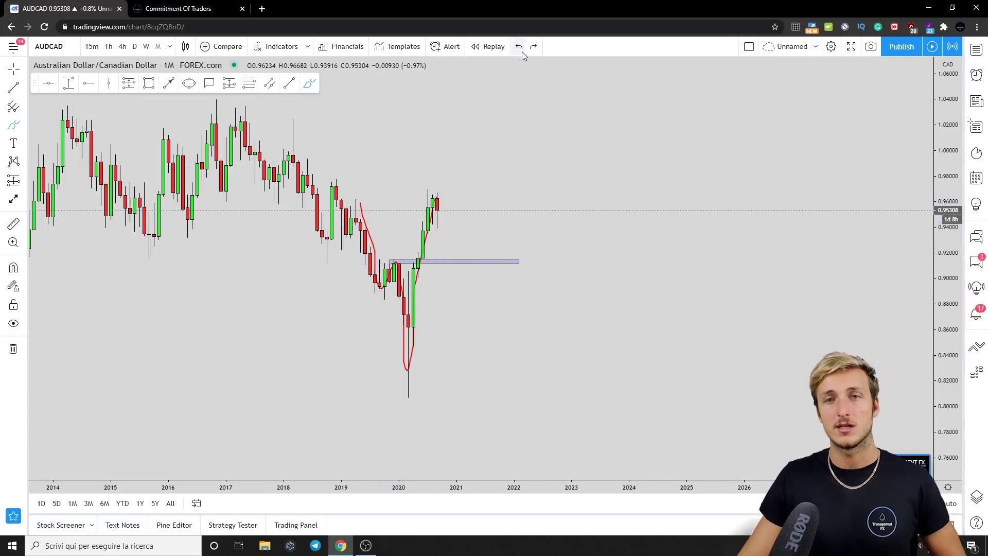
{"action": "left_click", "coordinate": [522, 52]}
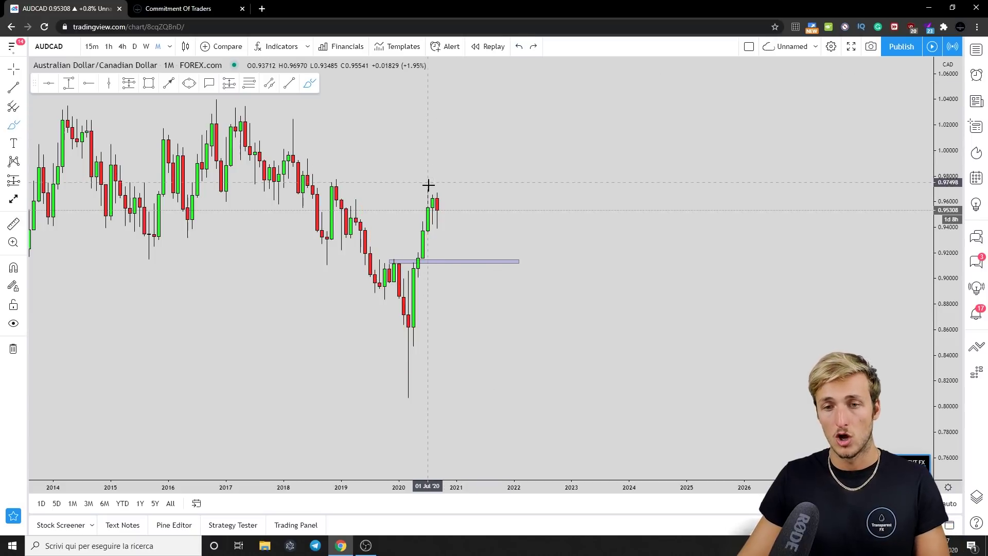
Step: Circle the latest monthly candles with the brush, redo the marking once, and remove it
{"action": "mouse_move", "coordinate": [428, 205]}
{"action": "left_mouse_down"}
{"action": "mouse_move", "coordinate": [443, 205]}
{"action": "mouse_move", "coordinate": [441, 220]}
{"action": "mouse_move", "coordinate": [447, 193]}
{"action": "mouse_move", "coordinate": [447, 245]}
{"action": "left_mouse_up"}
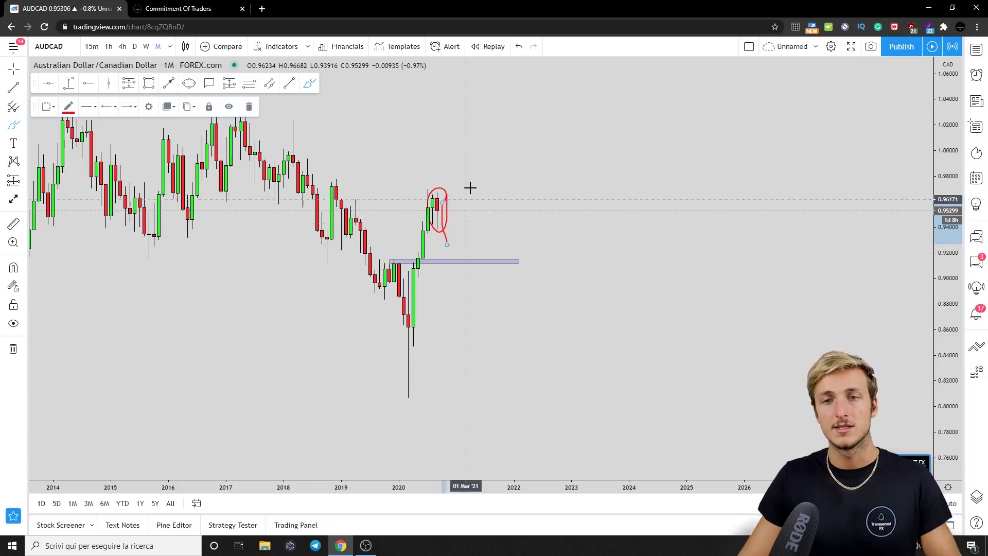
{"action": "left_click", "coordinate": [521, 53]}
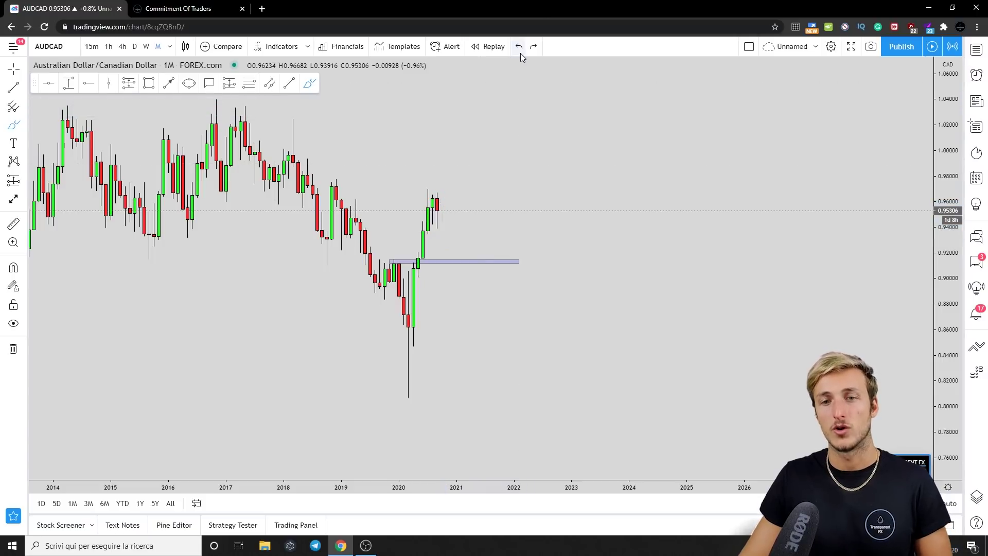
{"action": "mouse_move", "coordinate": [444, 210]}
{"action": "left_mouse_down"}
{"action": "mouse_move", "coordinate": [447, 201]}
{"action": "mouse_move", "coordinate": [428, 211]}
{"action": "mouse_move", "coordinate": [444, 210]}
{"action": "left_mouse_up"}
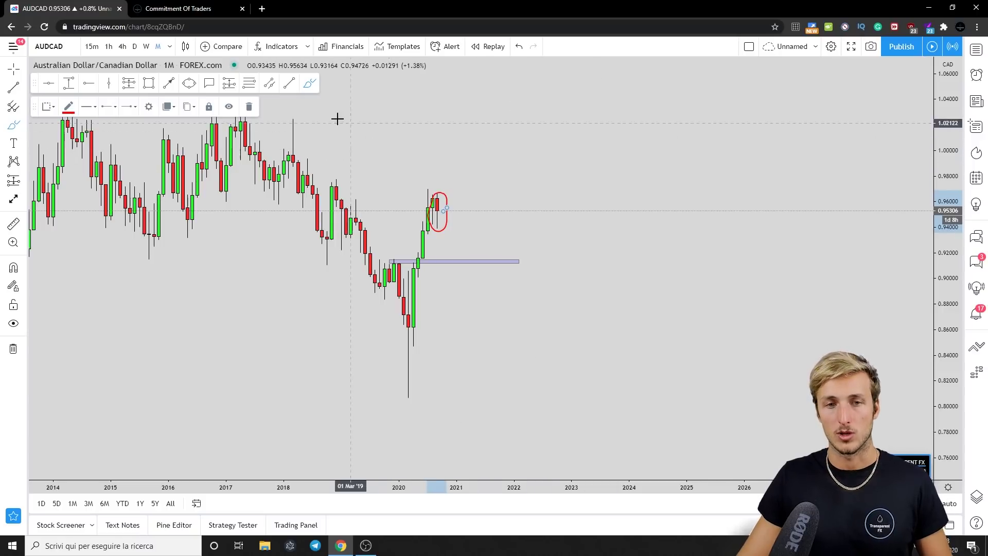
{"action": "left_click", "coordinate": [250, 106]}
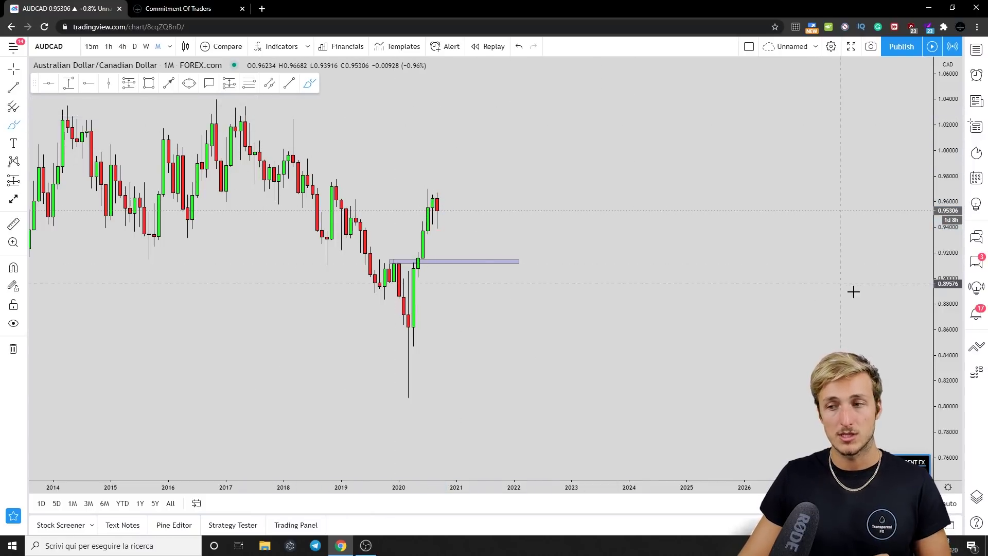
Step: Draw a short downward brush stroke beside the current monthly candle and remove it
{"action": "left_click_drag", "start_coordinate": [941, 324], "coordinate": [941, 304]}
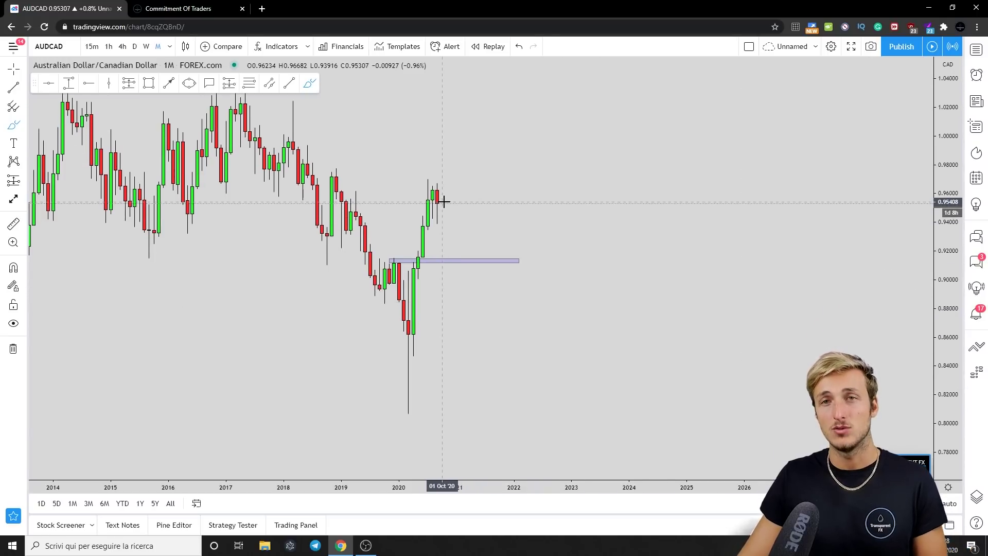
{"action": "left_click_drag", "start_coordinate": [446, 203], "coordinate": [447, 235]}
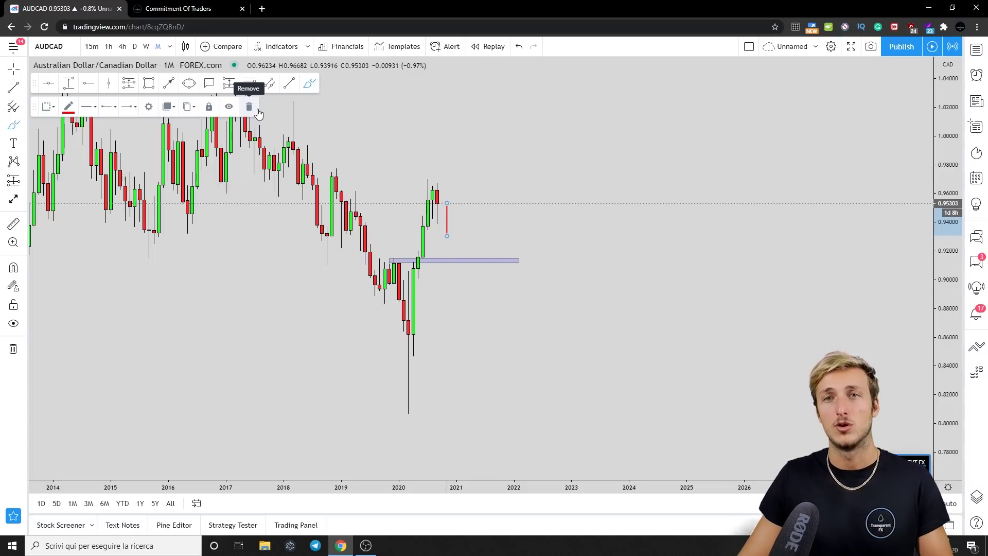
{"action": "left_click", "coordinate": [257, 110]}
Step: Change the chart to weekly and draw a rectangle resistance zone across the recent highs near 0.966, from 29 June to 14 December 2020
{"action": "left_click", "coordinate": [149, 53]}
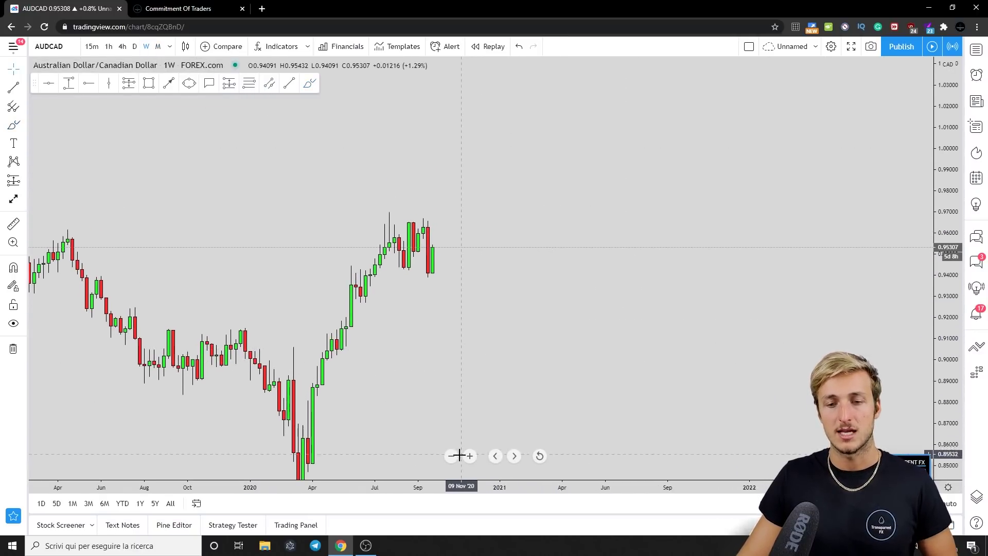
{"action": "scroll", "coordinate": [419, 335], "scroll_direction": "down", "scroll_amount": 3}
{"action": "left_click", "coordinate": [149, 83]}
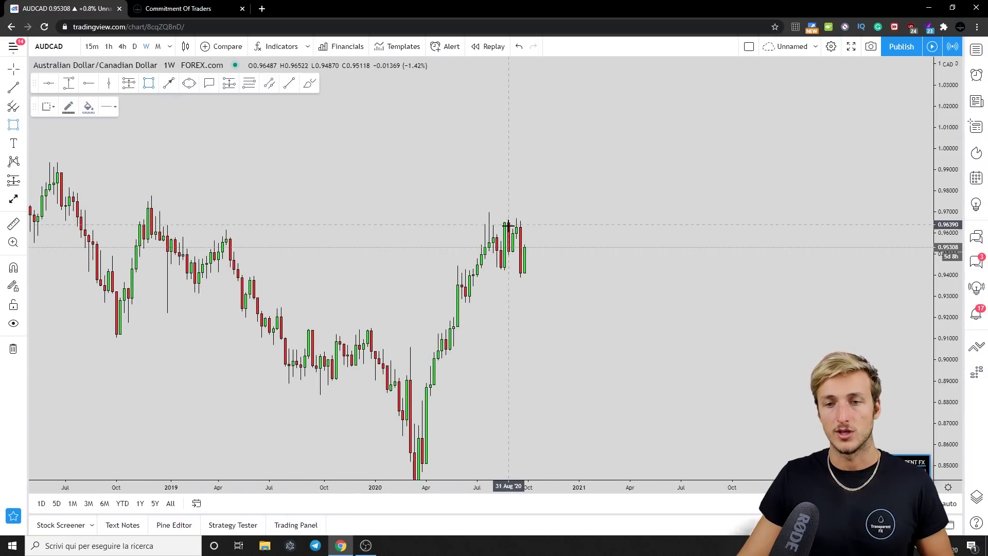
{"action": "left_click", "coordinate": [472, 222]}
{"action": "left_click", "coordinate": [568, 219]}
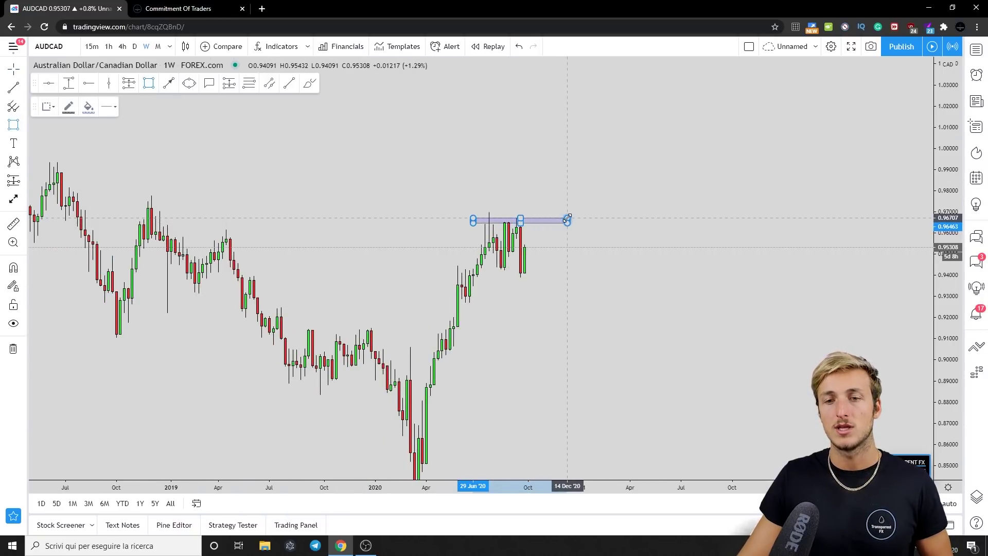
{"action": "left_click", "coordinate": [602, 276]}
Step: Circle the weekly highs touching the resistance zone with the brush and trace the drop from the last one
{"action": "left_click", "coordinate": [309, 83]}
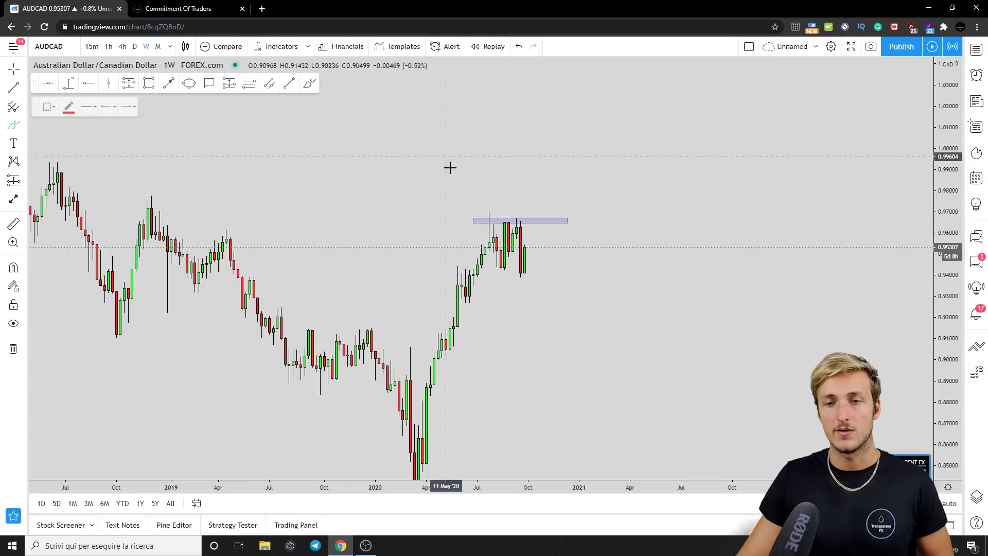
{"action": "left_click_drag", "start_coordinate": [489, 214], "coordinate": [504, 216]}
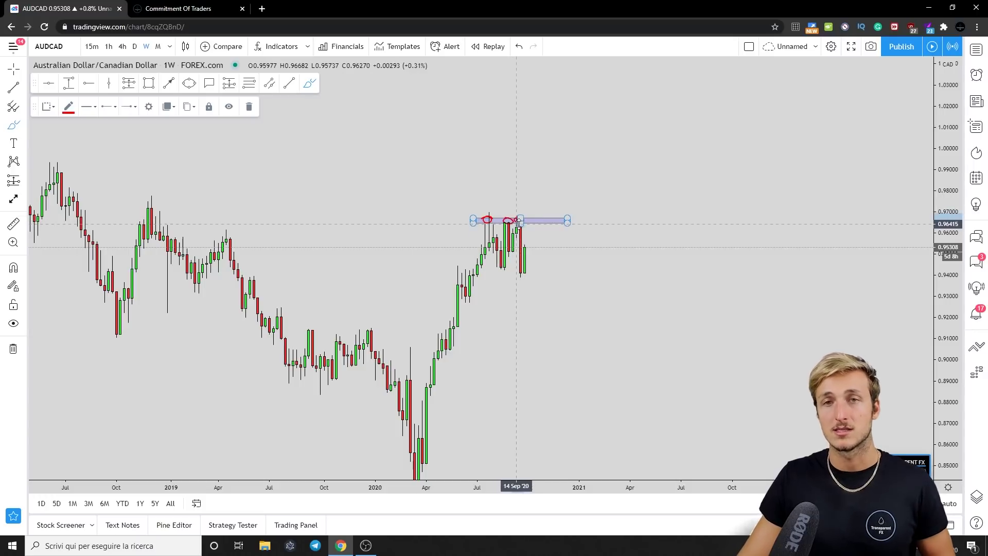
{"action": "left_click_drag", "start_coordinate": [520, 215], "coordinate": [519, 220]}
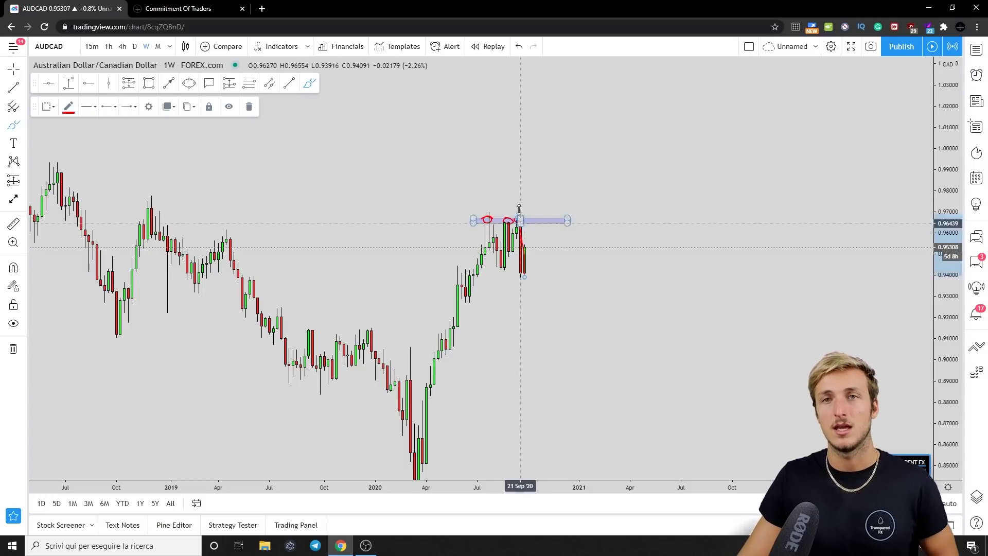
Step: Undo the brush markings on the weekly resistance zone
{"action": "left_click", "coordinate": [518, 49]}
{"action": "left_click", "coordinate": [518, 49]}
{"action": "left_click", "coordinate": [518, 49]}
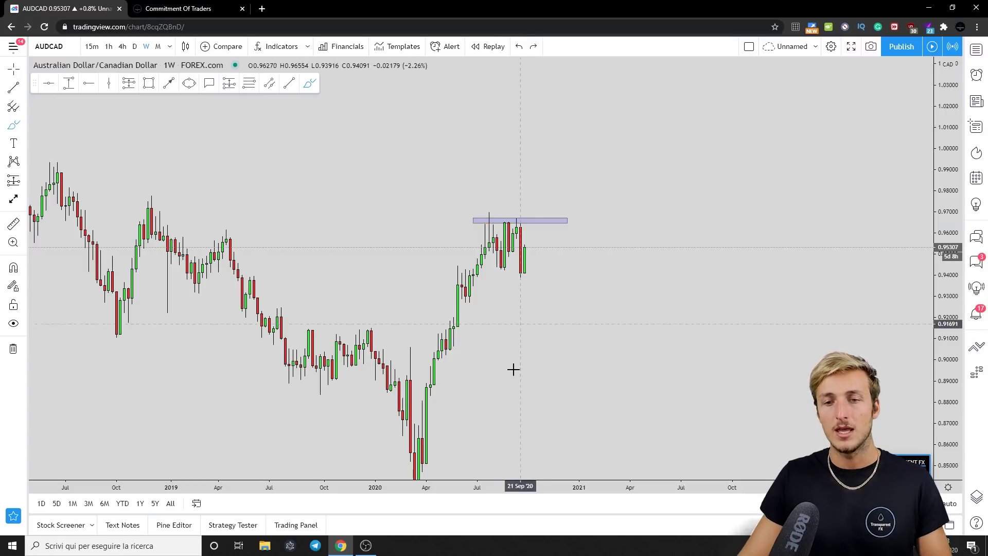
Step: Trace the M-shaped move of the August and September 2020 weekly candles below the resistance zone with the brush
{"action": "left_click", "coordinate": [469, 456]}
{"action": "scroll", "coordinate": [556, 441], "scroll_direction": "up", "scroll_amount": 2}
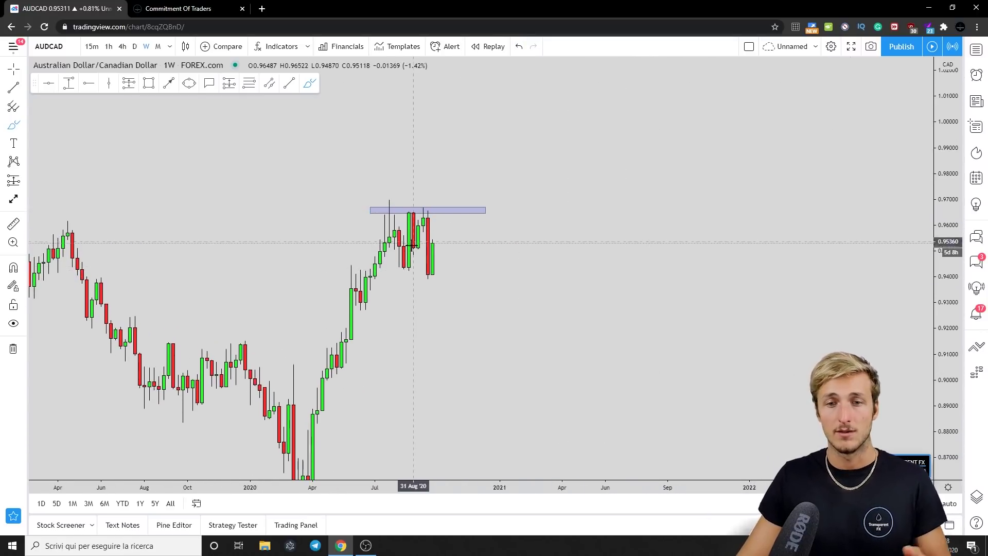
{"action": "mouse_move", "coordinate": [404, 271]}
{"action": "left_mouse_down"}
{"action": "mouse_move", "coordinate": [408, 207]}
{"action": "mouse_move", "coordinate": [414, 246]}
{"action": "mouse_move", "coordinate": [426, 218]}
{"action": "mouse_move", "coordinate": [428, 279]}
{"action": "left_mouse_up"}
Step: Sketch an example M pattern with its neckline and retest in the empty chart area, and undo both strokes
{"action": "mouse_move", "coordinate": [601, 254]}
{"action": "left_mouse_down"}
{"action": "mouse_move", "coordinate": [642, 201]}
{"action": "mouse_move", "coordinate": [682, 181]}
{"action": "mouse_move", "coordinate": [683, 247]}
{"action": "mouse_move", "coordinate": [695, 250]}
{"action": "mouse_move", "coordinate": [714, 221]}
{"action": "left_mouse_up"}
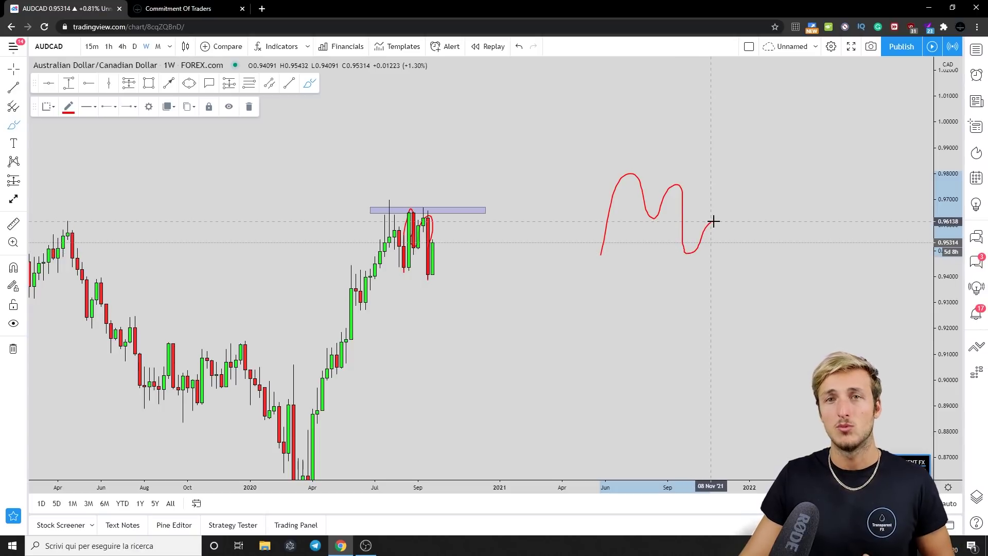
{"action": "left_click_drag", "start_coordinate": [653, 219], "coordinate": [702, 223]}
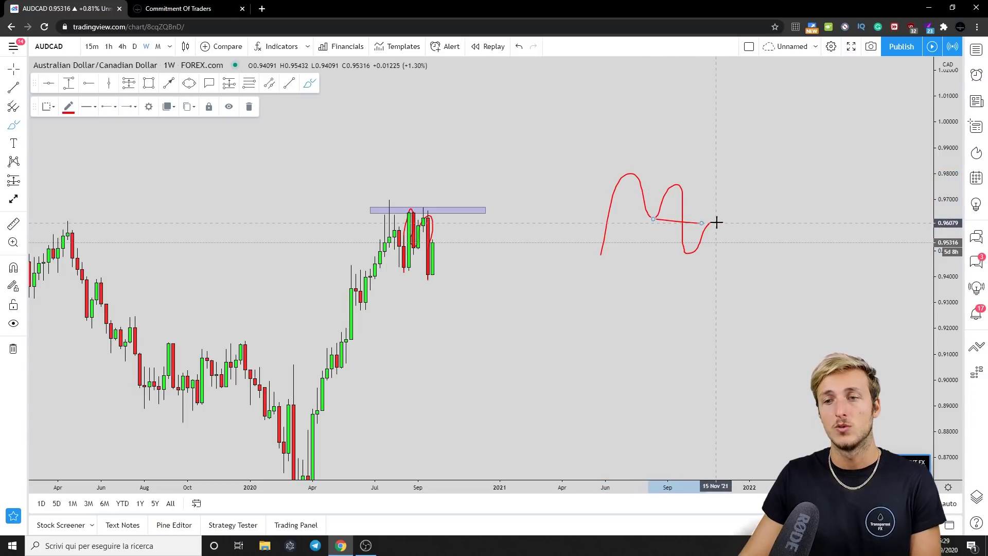
{"action": "left_click", "coordinate": [519, 47]}
{"action": "left_click", "coordinate": [519, 47]}
Step: Extend the weekly brush trace down around the latest low and back up to the current price
{"action": "mouse_move", "coordinate": [426, 208]}
{"action": "left_mouse_down"}
{"action": "mouse_move", "coordinate": [432, 278]}
{"action": "mouse_move", "coordinate": [443, 244]}
{"action": "left_mouse_up"}
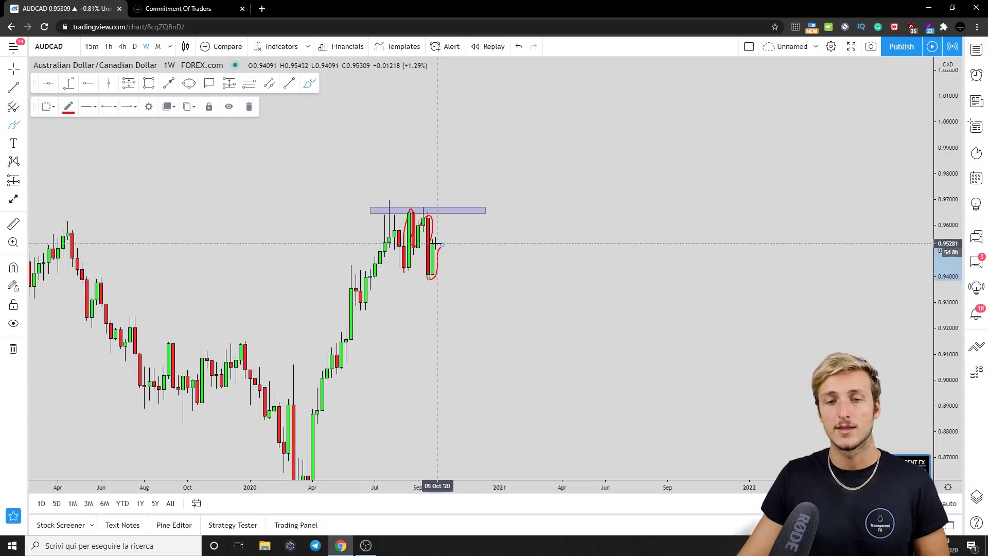
Step: Brush a neckline stroke from the middle low of the weekly M pattern past the latest candle, and undo the weekly brush strokes
{"action": "left_click_drag", "start_coordinate": [412, 248], "coordinate": [462, 245]}
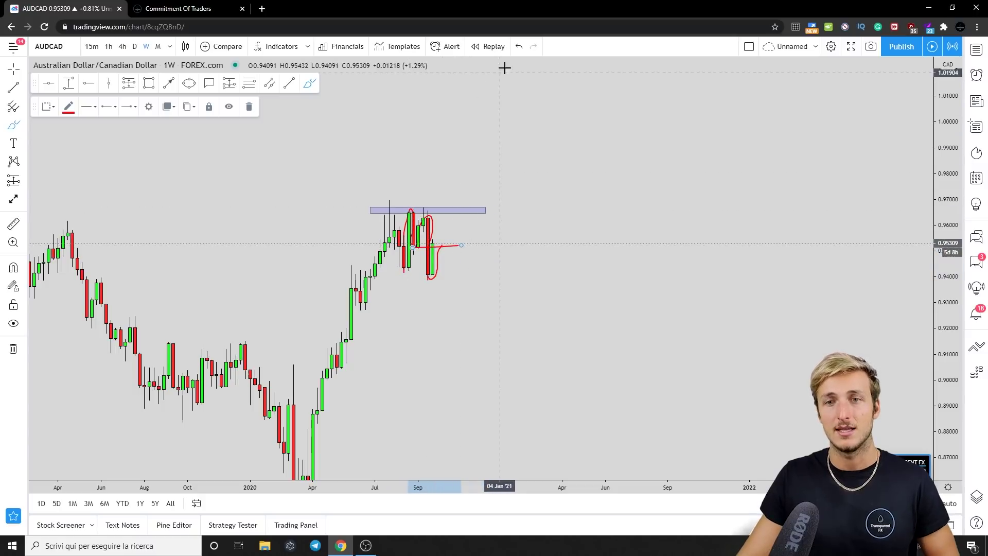
{"action": "left_click", "coordinate": [520, 51]}
{"action": "left_click", "coordinate": [520, 53]}
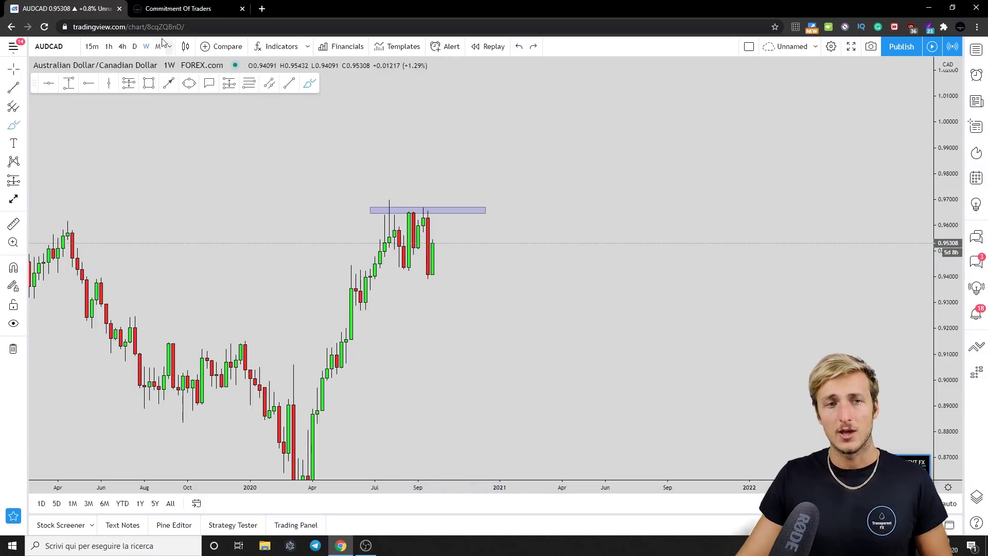
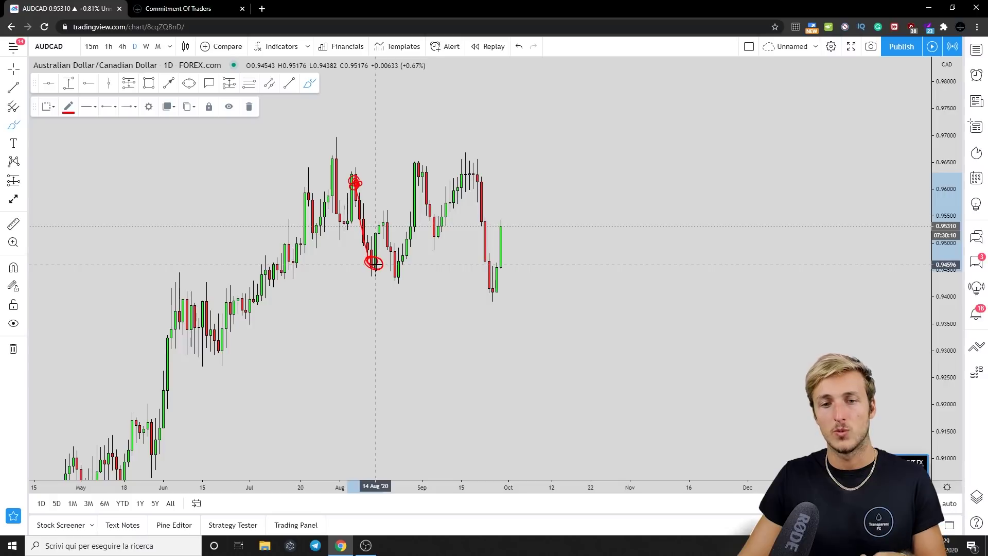
Step: Trace the daily swings with the brush from mid-August through the late-August low and the 31 August high to the late-September low
{"action": "left_click_drag", "start_coordinate": [376, 229], "coordinate": [395, 276]}
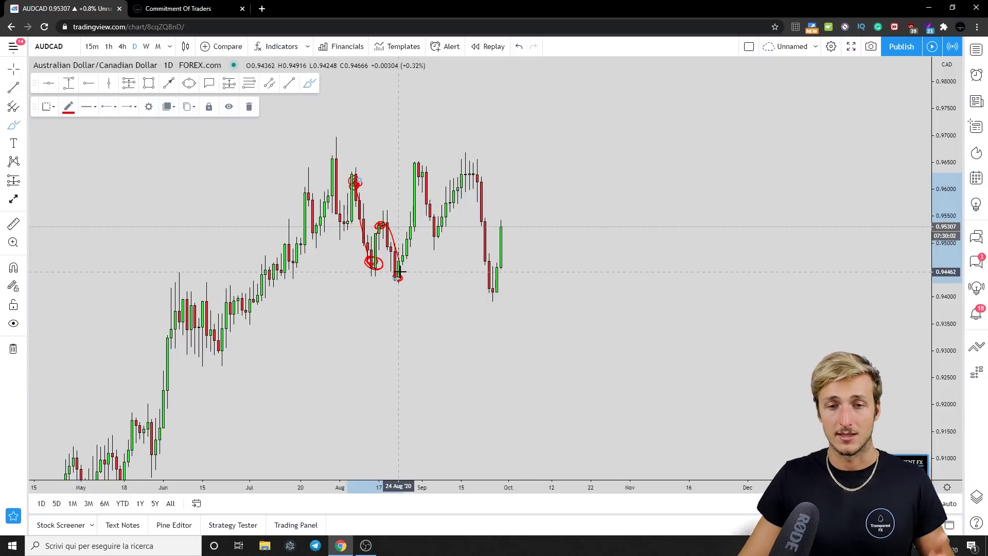
{"action": "left_click_drag", "start_coordinate": [399, 275], "coordinate": [418, 172]}
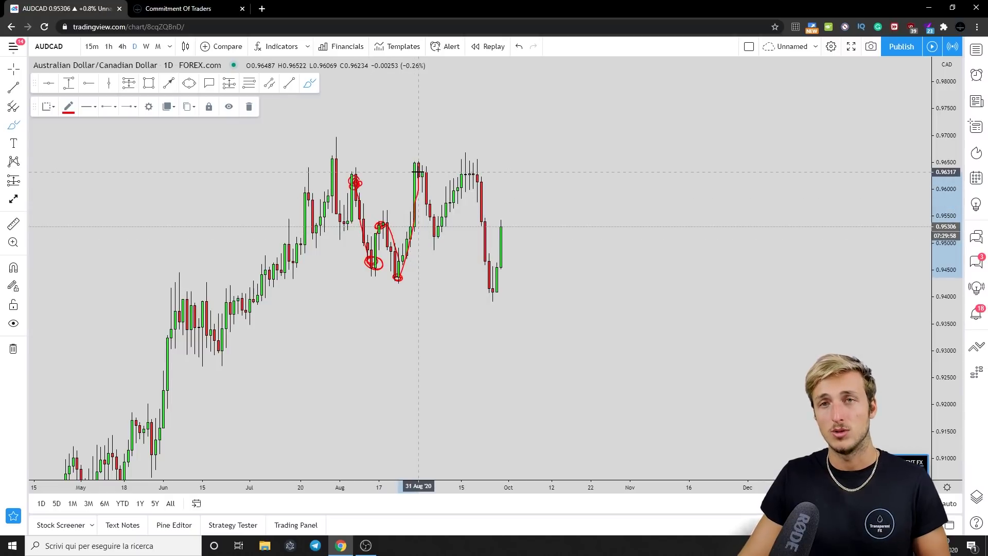
{"action": "mouse_move", "coordinate": [419, 171]}
{"action": "left_mouse_down"}
{"action": "mouse_move", "coordinate": [407, 168]}
{"action": "mouse_move", "coordinate": [438, 217]}
{"action": "left_mouse_up"}
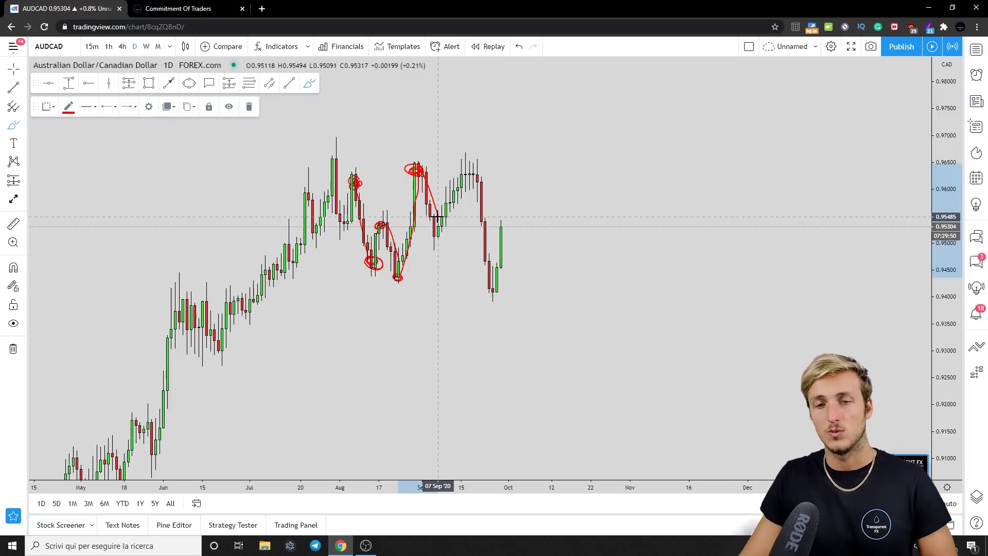
{"action": "mouse_move", "coordinate": [438, 217]}
{"action": "left_mouse_down"}
{"action": "mouse_move", "coordinate": [439, 228]}
{"action": "mouse_move", "coordinate": [471, 173]}
{"action": "mouse_move", "coordinate": [513, 162]}
{"action": "mouse_move", "coordinate": [474, 175]}
{"action": "mouse_move", "coordinate": [492, 281]}
{"action": "left_mouse_up"}
Step: Draw a rectangle over the September double top at about 0.9625 to 0.9650, and brush from the latest low up to the current price
{"action": "left_click", "coordinate": [149, 83]}
{"action": "left_click", "coordinate": [415, 173]}
{"action": "left_click", "coordinate": [486, 175]}
{"action": "left_click", "coordinate": [309, 83]}
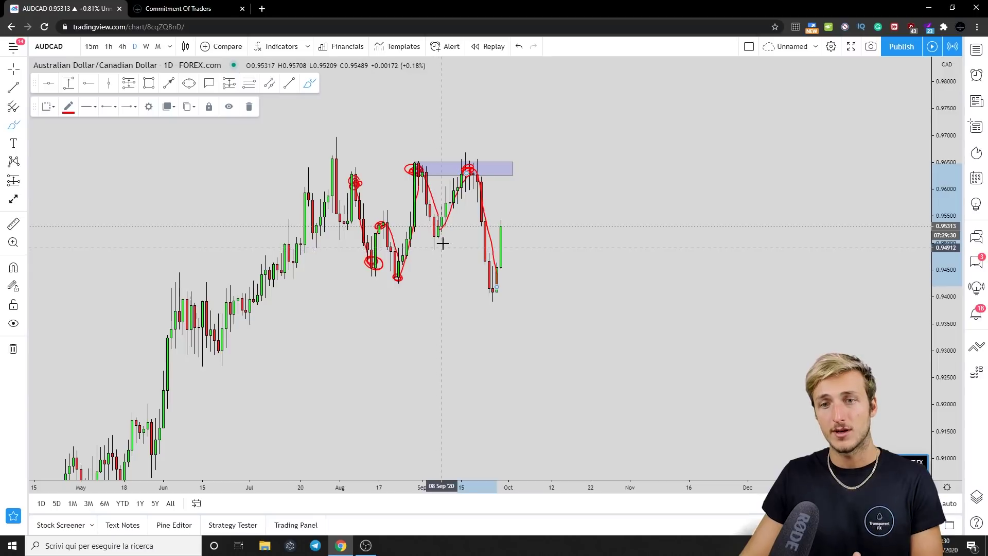
{"action": "mouse_move", "coordinate": [487, 279]}
{"action": "left_mouse_down"}
{"action": "mouse_move", "coordinate": [497, 287]}
{"action": "mouse_move", "coordinate": [486, 289]}
{"action": "mouse_move", "coordinate": [508, 225]}
{"action": "left_mouse_up"}
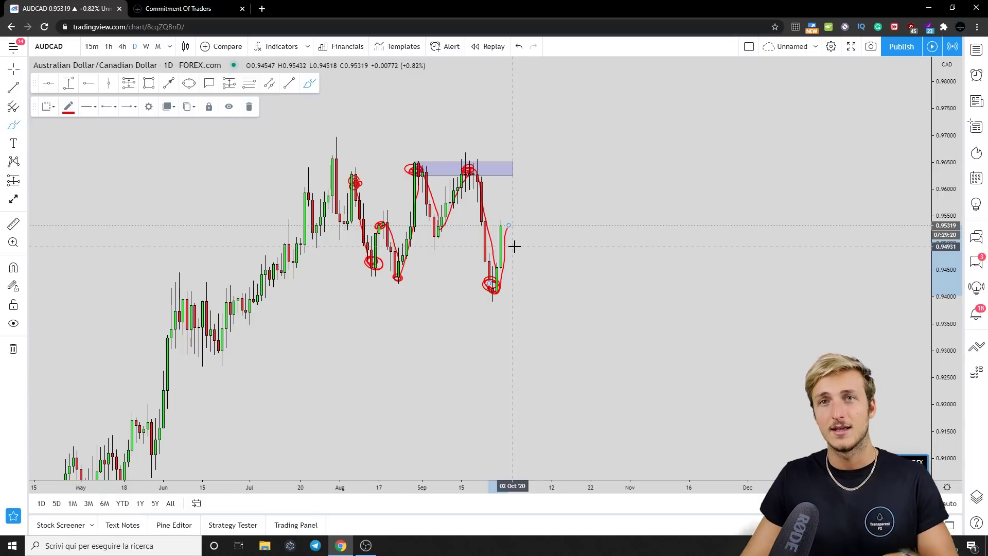
Step: Undo the brush strokes and the resistance rectangle on the daily chart, including an extra stroke made over the recent candles
{"action": "left_click", "coordinate": [519, 46]}
{"action": "left_click", "coordinate": [519, 47]}
{"action": "left_click", "coordinate": [520, 47]}
{"action": "left_click", "coordinate": [519, 47]}
{"action": "left_click", "coordinate": [520, 46]}
{"action": "mouse_move", "coordinate": [541, 258]}
{"action": "left_mouse_down"}
{"action": "mouse_move", "coordinate": [423, 141]}
{"action": "mouse_move", "coordinate": [435, 170]}
{"action": "left_mouse_up"}
{"action": "left_click", "coordinate": [519, 47]}
{"action": "left_click", "coordinate": [520, 47]}
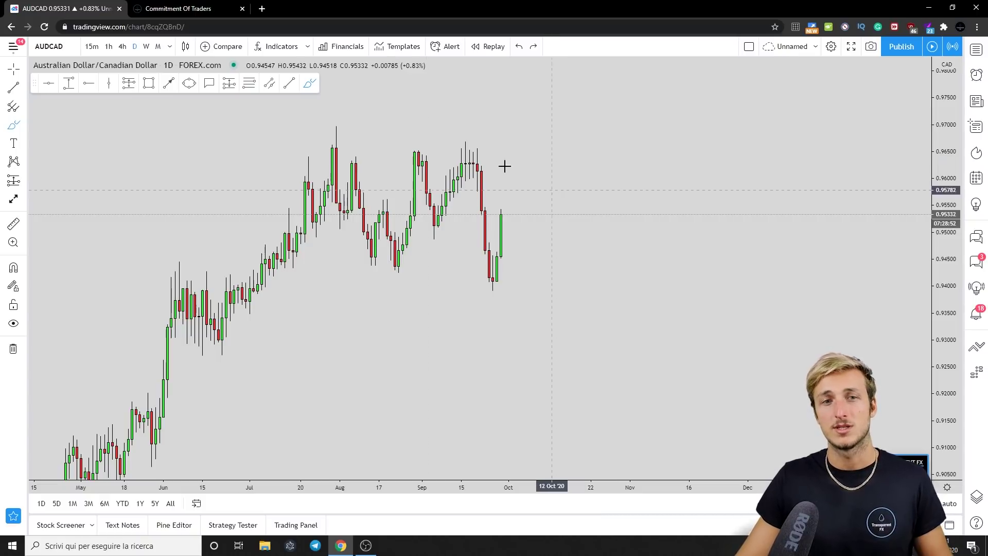
Step: Switch to the Commitment Of Traders page, display the AUD report and highlight the 9/22/2020 net positions
{"action": "left_click", "coordinate": [173, 9]}
{"action": "left_click", "coordinate": [437, 109]}
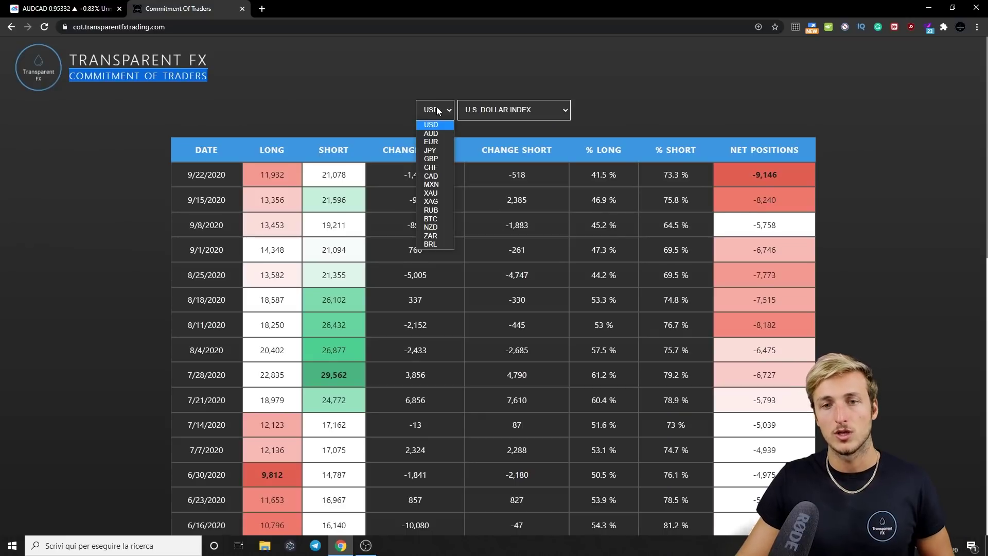
{"action": "left_click", "coordinate": [433, 133]}
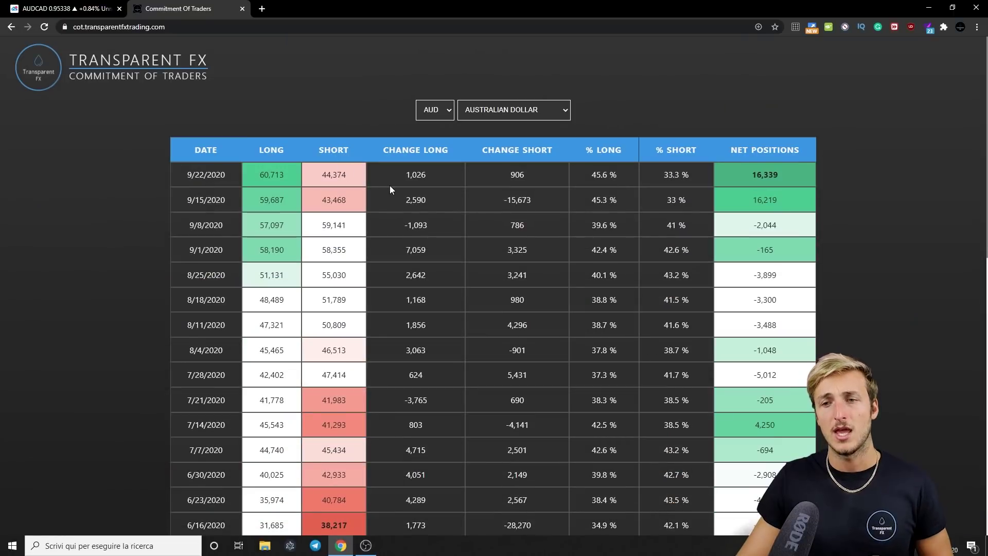
{"action": "left_click_drag", "start_coordinate": [750, 175], "coordinate": [796, 175]}
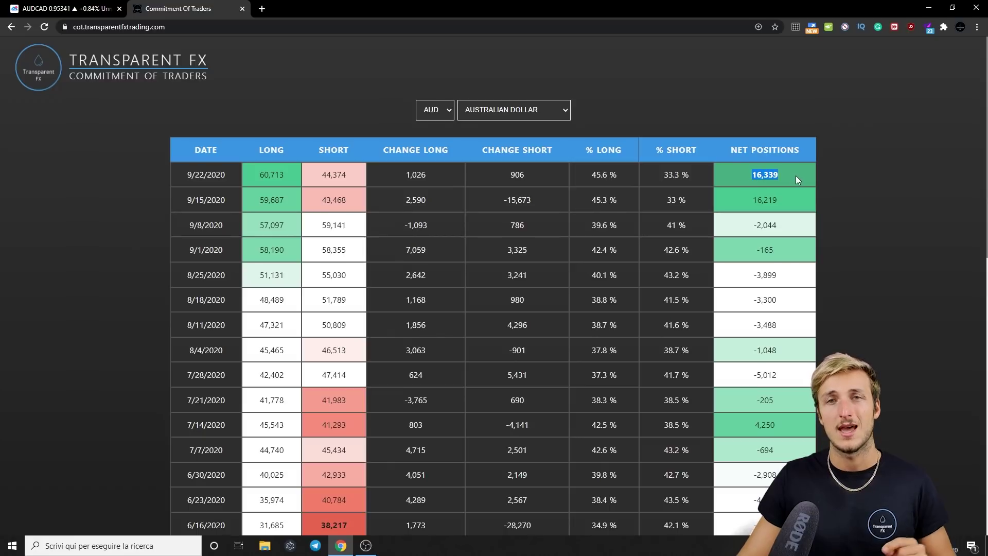
Step: Examine the AUD net, short and long positions for 6/2/2020 by highlighting each figure
{"action": "scroll", "coordinate": [786, 191], "scroll_direction": "down", "scroll_amount": 3}
{"action": "scroll", "coordinate": [784, 198], "scroll_direction": "down", "scroll_amount": 2}
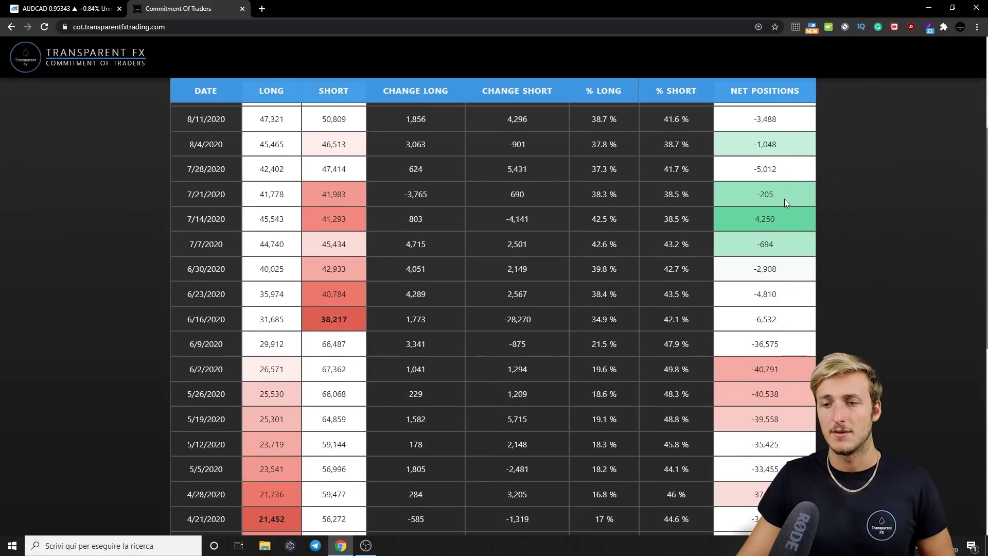
{"action": "left_click_drag", "start_coordinate": [750, 320], "coordinate": [781, 320]}
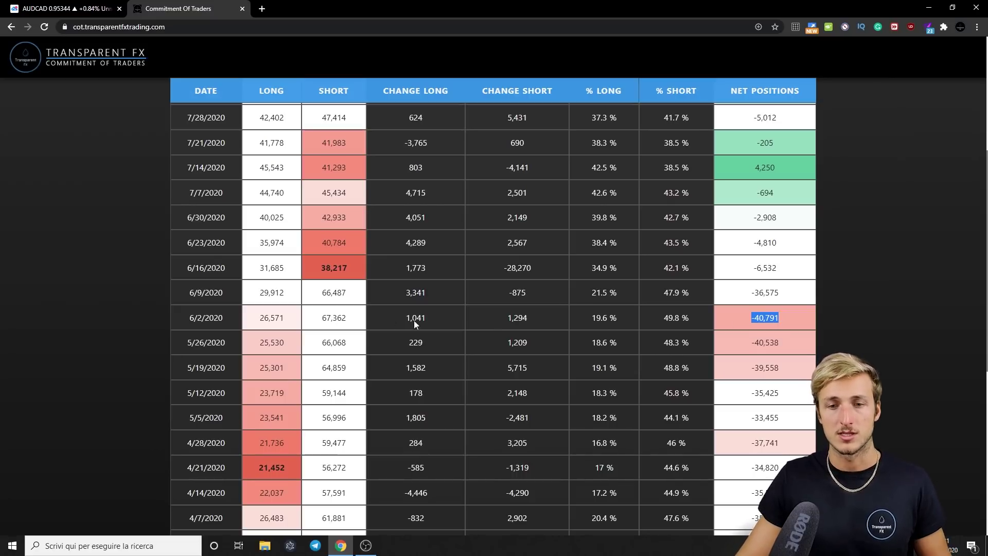
{"action": "left_click_drag", "start_coordinate": [321, 318], "coordinate": [346, 320]}
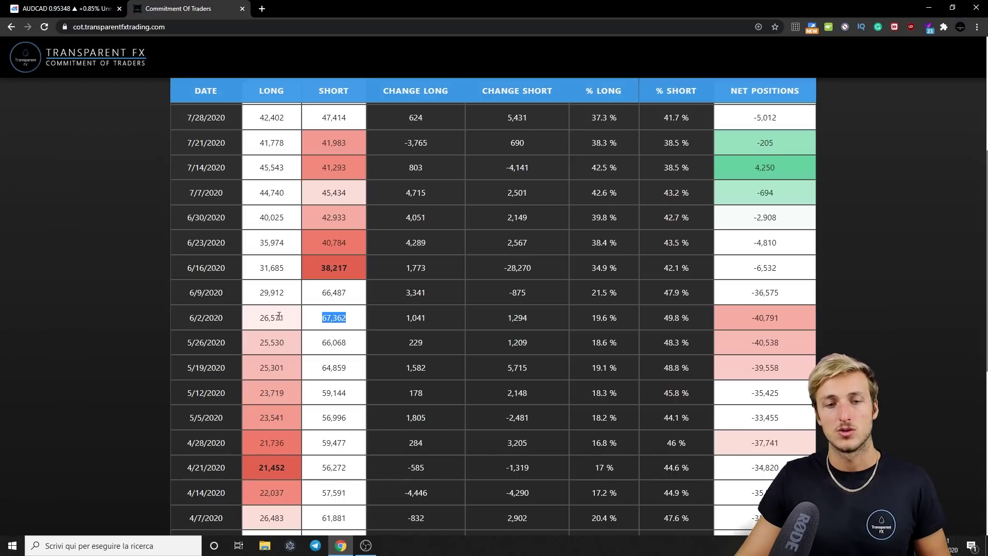
{"action": "left_click_drag", "start_coordinate": [260, 318], "coordinate": [285, 320]}
Step: Highlight the AUD long, short and net positions for 9/22/2020 for comparison with the June figures
{"action": "scroll", "coordinate": [668, 231], "scroll_direction": "up", "scroll_amount": 5}
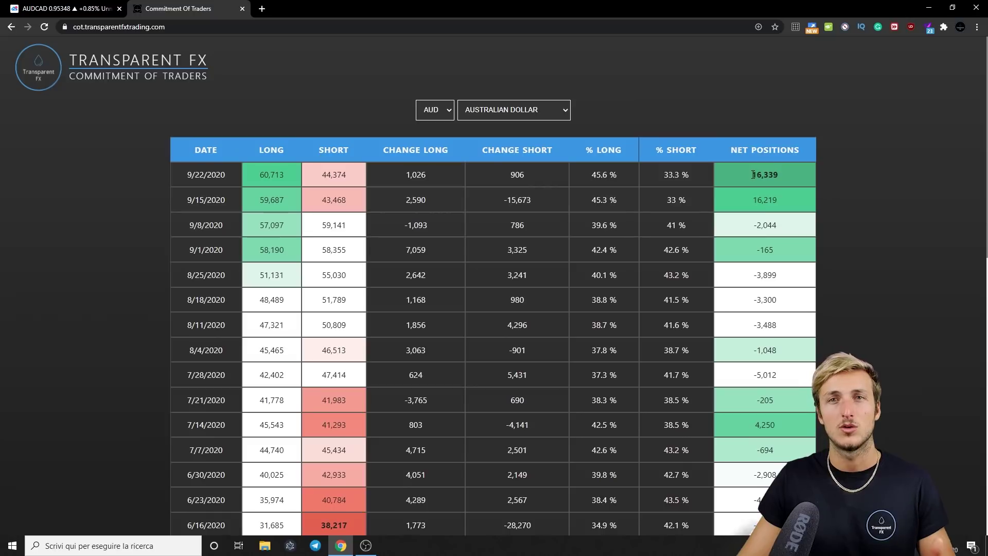
{"action": "left_click_drag", "start_coordinate": [251, 174], "coordinate": [350, 174]}
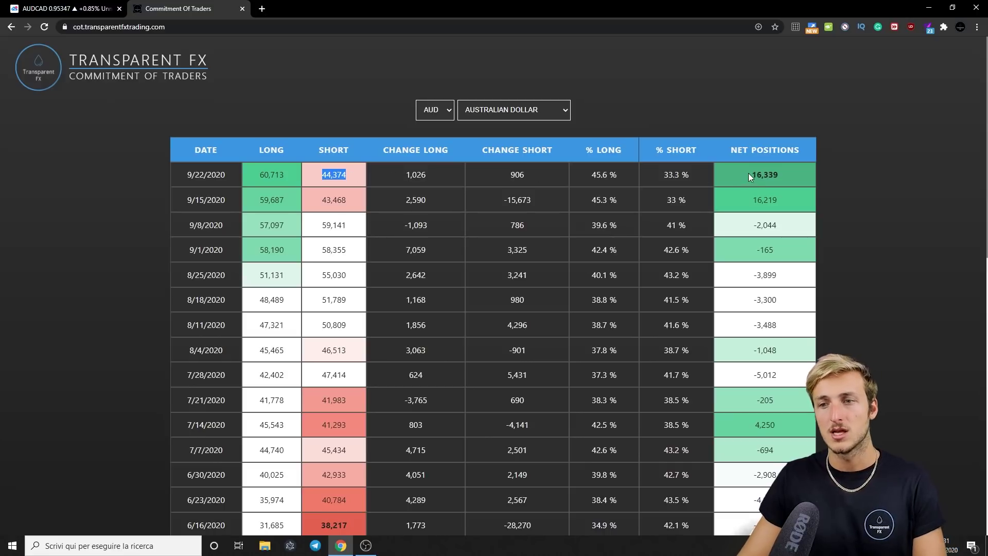
{"action": "left_click_drag", "start_coordinate": [748, 175], "coordinate": [779, 175]}
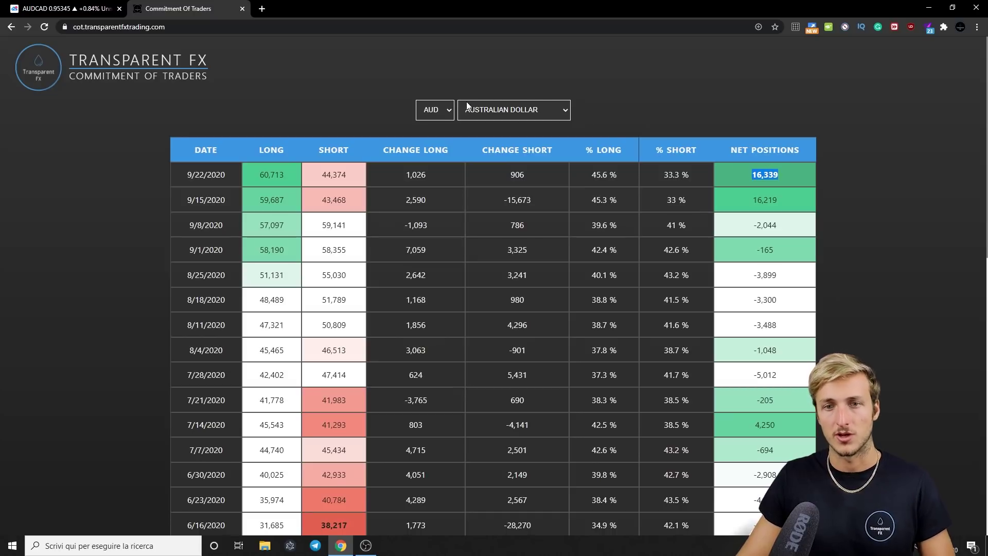
Step: Display the CAD report and compare the net positions from 8/18/2020 to 9/22/2020 by highlighting them
{"action": "left_click", "coordinate": [437, 110]}
{"action": "left_click", "coordinate": [432, 175]}
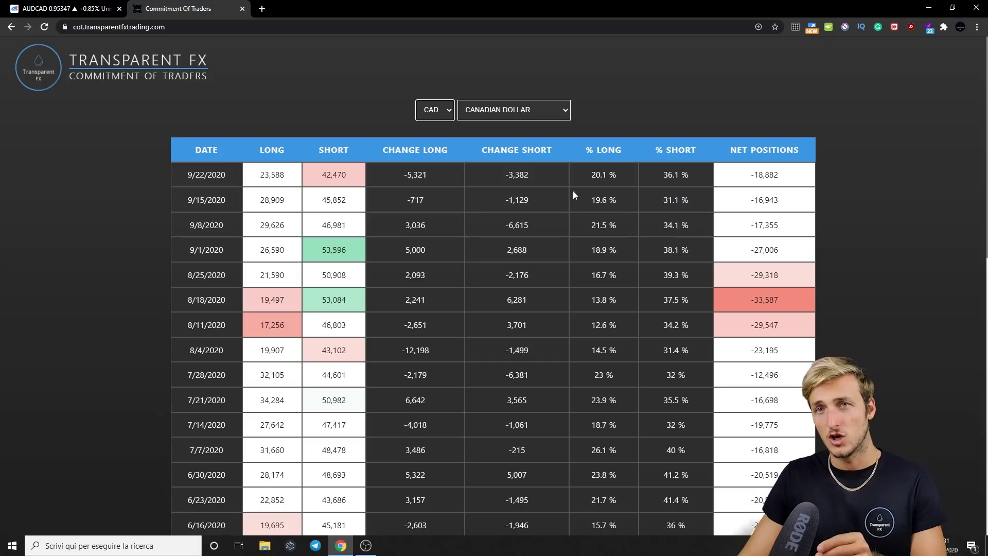
{"action": "left_click", "coordinate": [747, 301]}
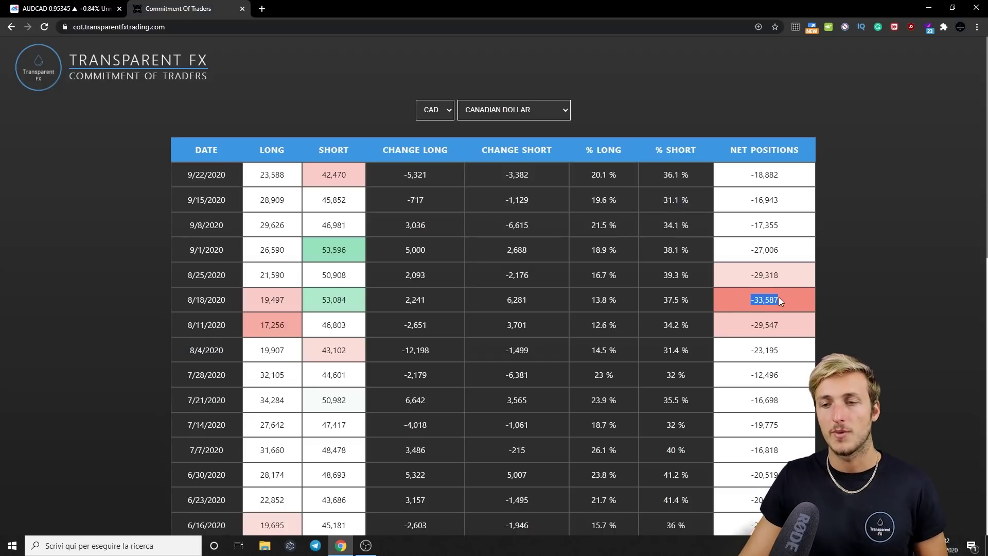
{"action": "left_click_drag", "start_coordinate": [751, 176], "coordinate": [780, 175]}
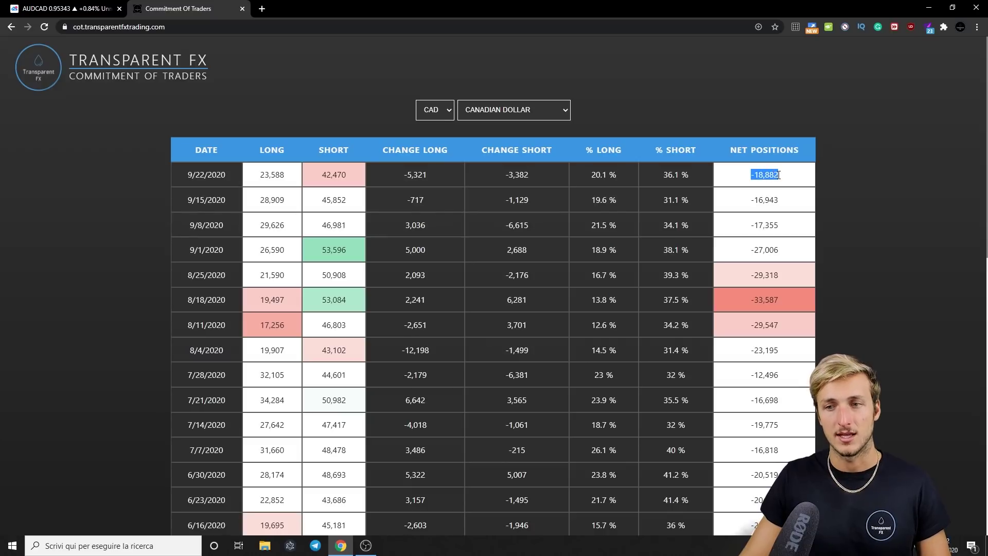
{"action": "left_click_drag", "start_coordinate": [758, 301], "coordinate": [756, 174]}
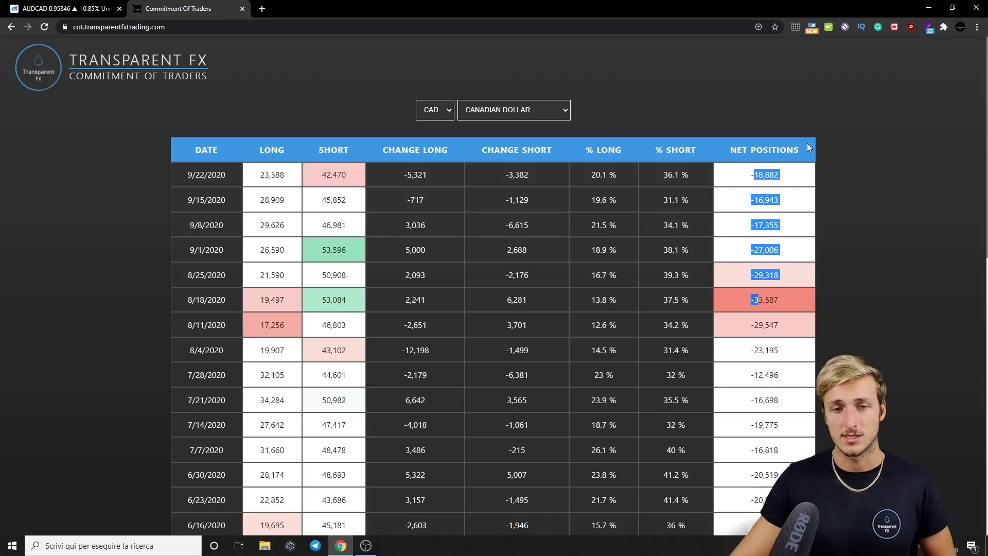
Step: Compare the CAD long and short positions of 8/18/2020 with those of 9/22/2020 by highlighting the figures
{"action": "left_click", "coordinate": [286, 302]}
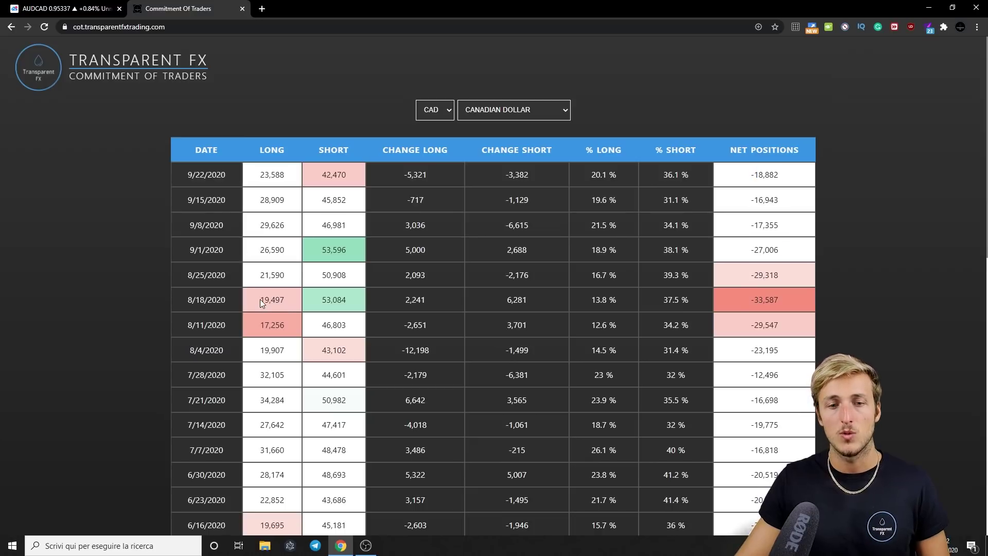
{"action": "left_click_drag", "start_coordinate": [258, 175], "coordinate": [287, 176]}
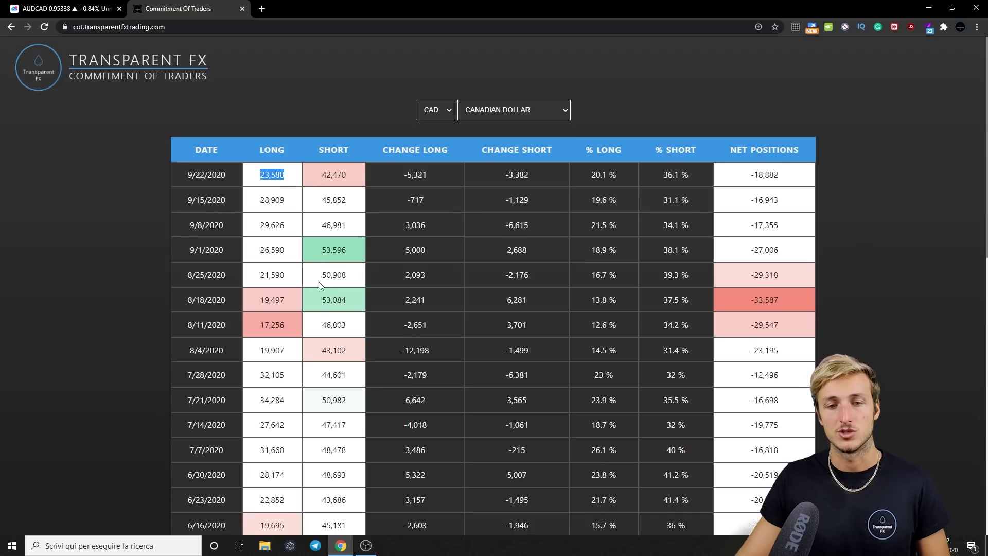
{"action": "left_click_drag", "start_coordinate": [320, 299], "coordinate": [342, 300]}
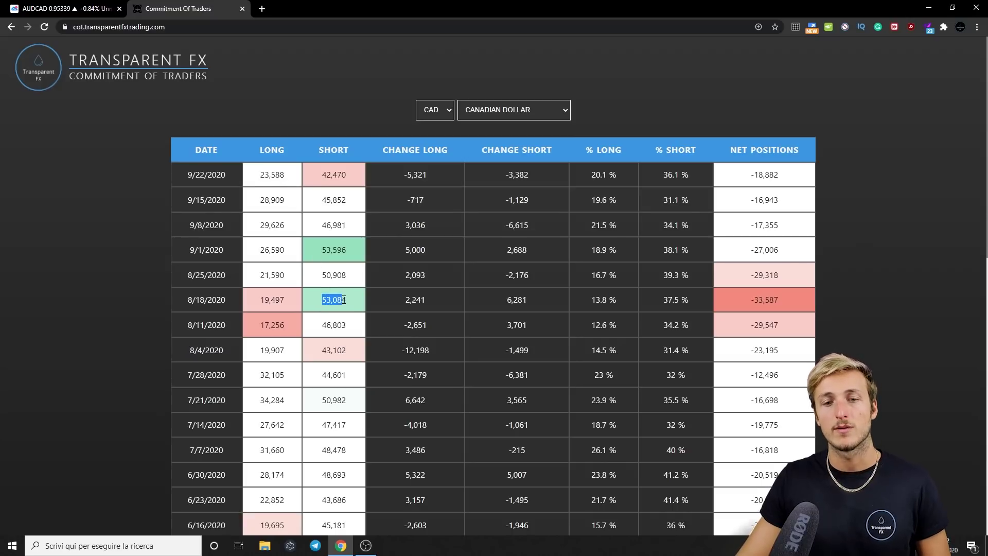
{"action": "left_click_drag", "start_coordinate": [321, 175], "coordinate": [345, 175]}
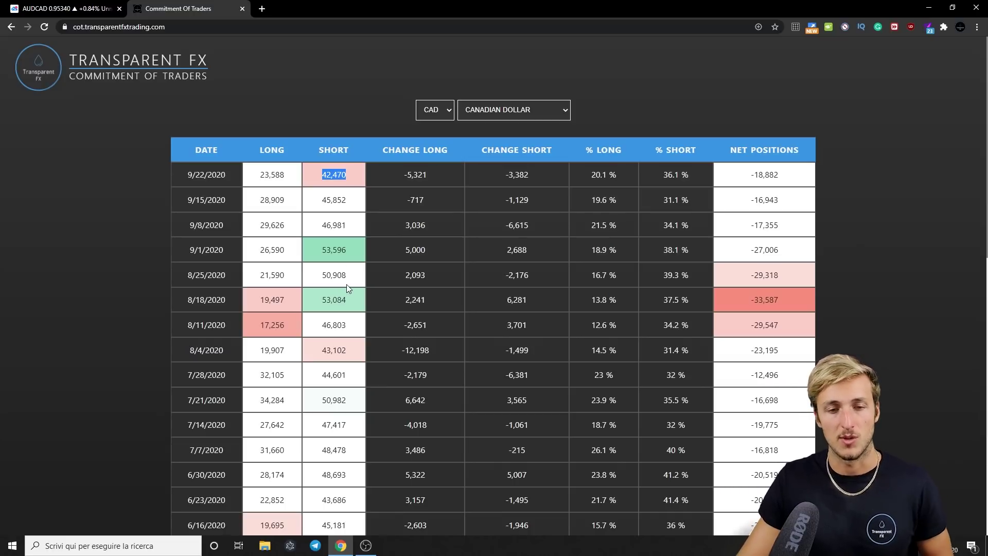
{"action": "left_click_drag", "start_coordinate": [322, 300], "coordinate": [350, 302]}
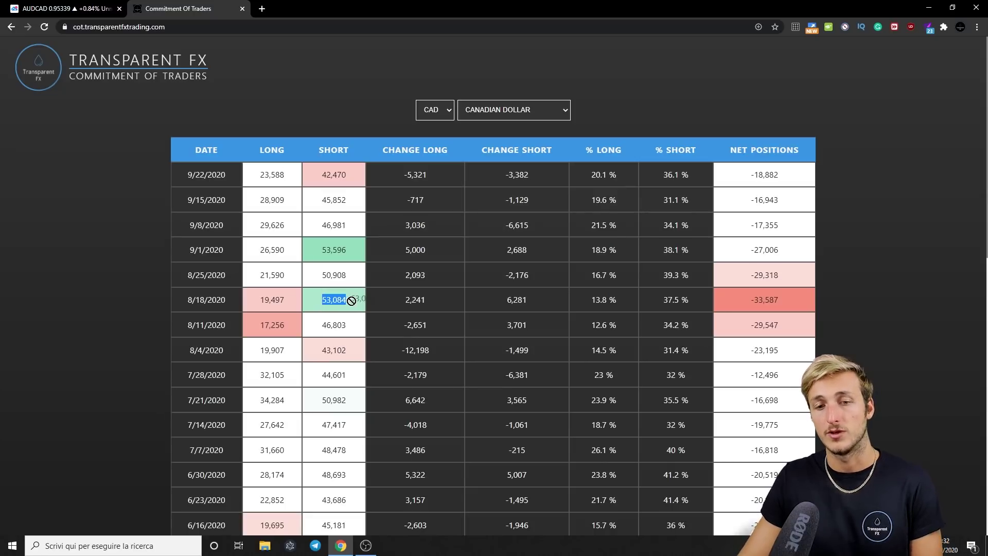
{"action": "left_click_drag", "start_coordinate": [321, 175], "coordinate": [346, 176]}
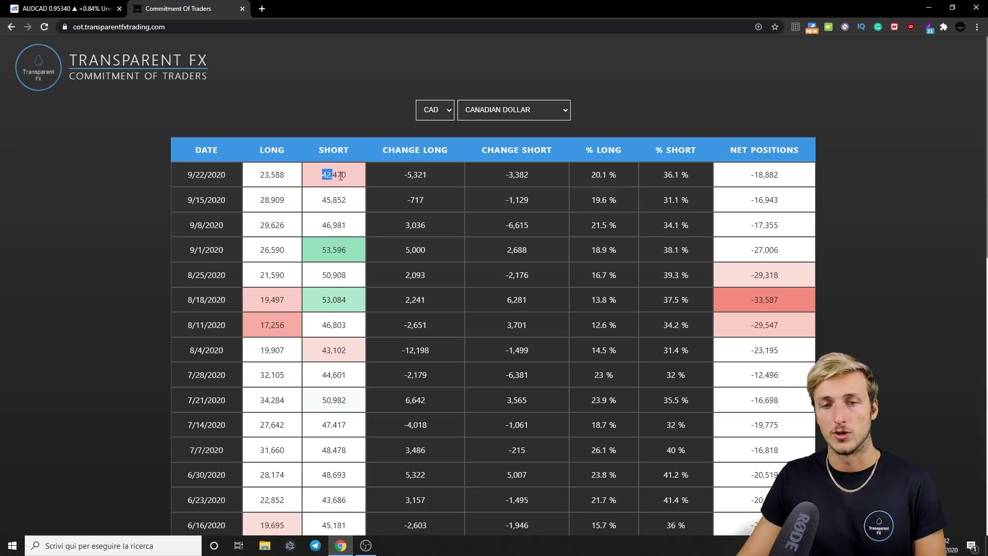
Step: Compare the CAD long positions of 8/11/2020 and 9/22/2020 by highlighting them
{"action": "left_click", "coordinate": [263, 299]}
{"action": "left_click_drag", "start_coordinate": [259, 175], "coordinate": [290, 179]}
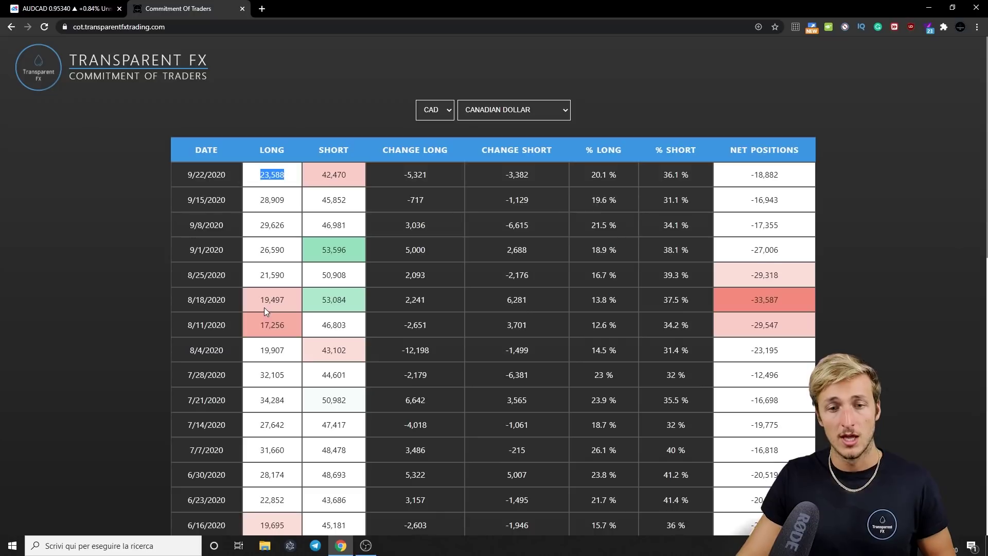
{"action": "left_click_drag", "start_coordinate": [259, 323], "coordinate": [289, 321]}
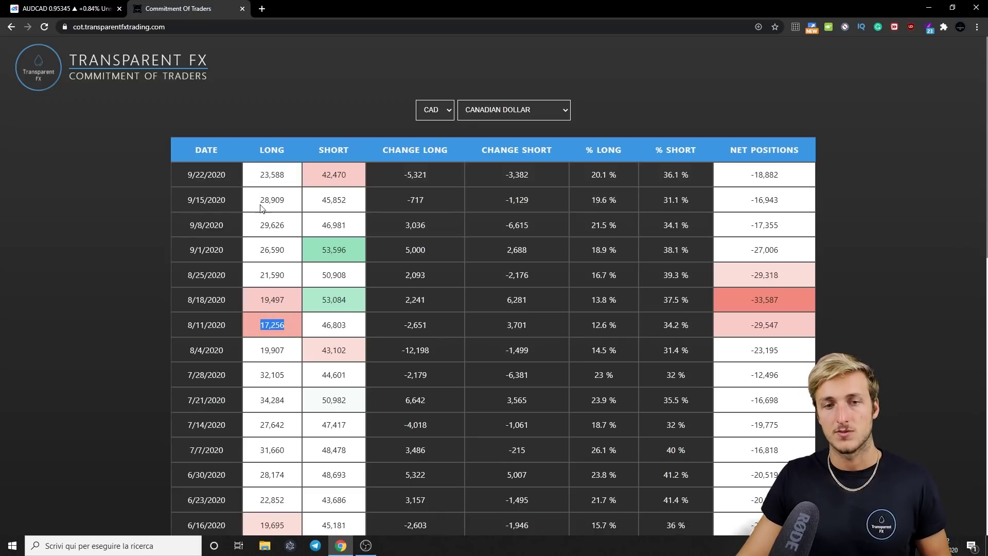
{"action": "left_click_drag", "start_coordinate": [259, 176], "coordinate": [293, 178]}
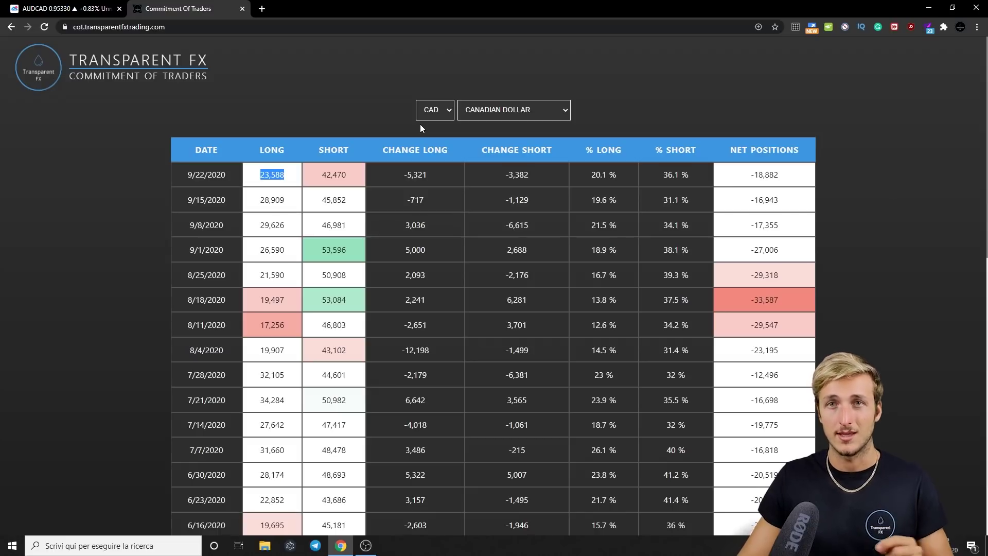
Step: Return to the AUDCAD daily chart, brush the M pattern up to the current price with a downward projection, and undo both strokes
{"action": "left_click", "coordinate": [61, 8]}
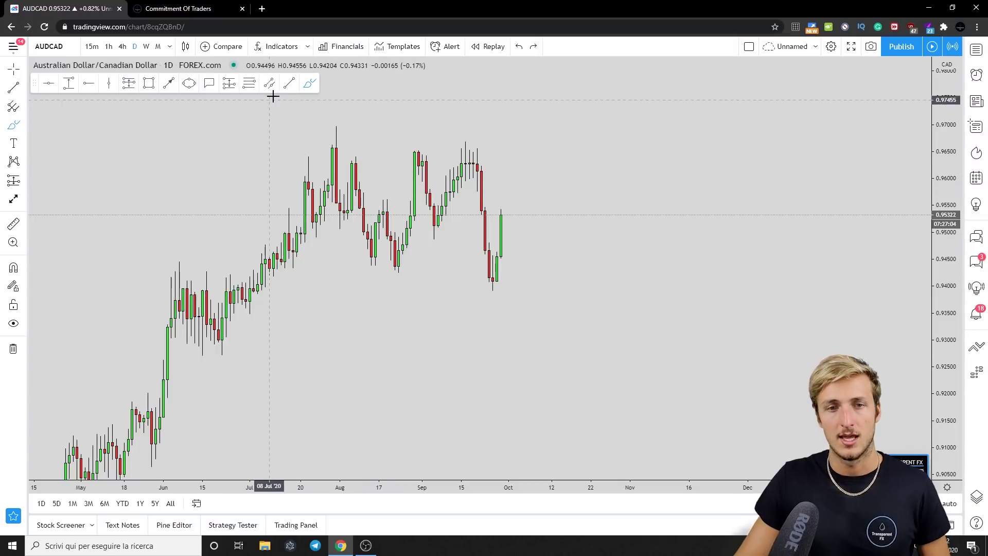
{"action": "mouse_move", "coordinate": [398, 270]}
{"action": "left_mouse_down"}
{"action": "mouse_move", "coordinate": [430, 196]}
{"action": "mouse_move", "coordinate": [477, 149]}
{"action": "mouse_move", "coordinate": [474, 254]}
{"action": "mouse_move", "coordinate": [484, 285]}
{"action": "mouse_move", "coordinate": [507, 212]}
{"action": "left_mouse_up"}
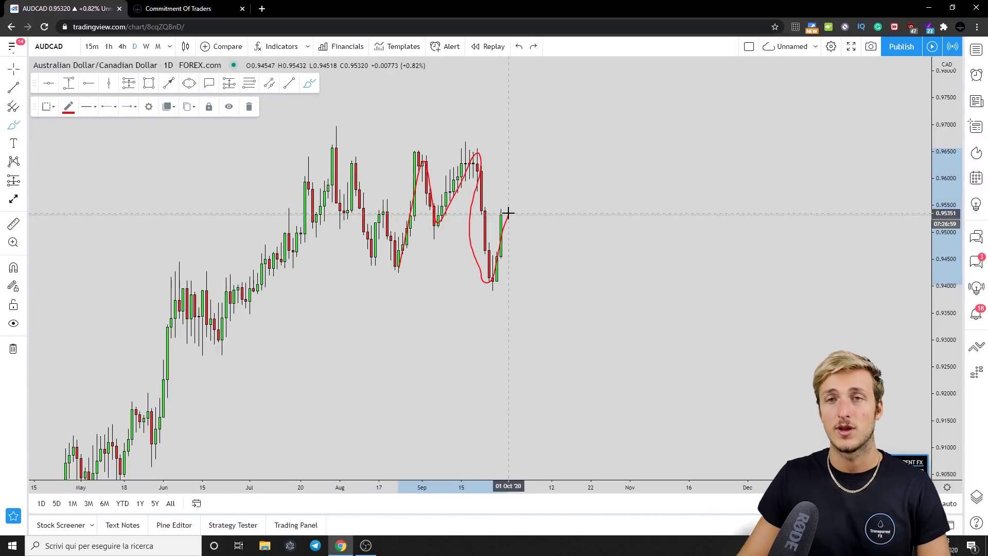
{"action": "left_click_drag", "start_coordinate": [520, 234], "coordinate": [542, 338]}
{"action": "left_click", "coordinate": [520, 47]}
{"action": "left_click", "coordinate": [520, 47]}
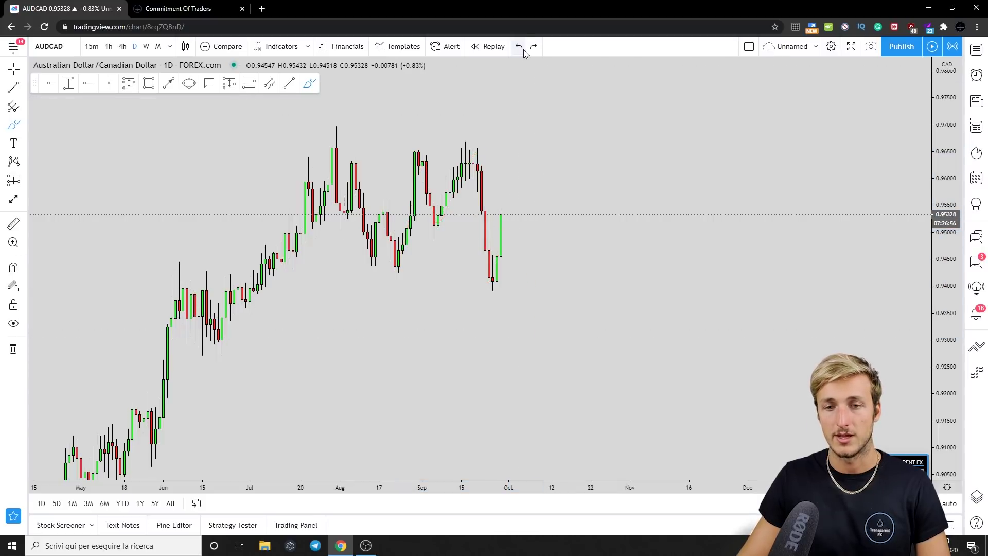
Step: Switch the AUDCAD chart to the monthly timeframe
{"action": "left_click", "coordinate": [158, 46]}
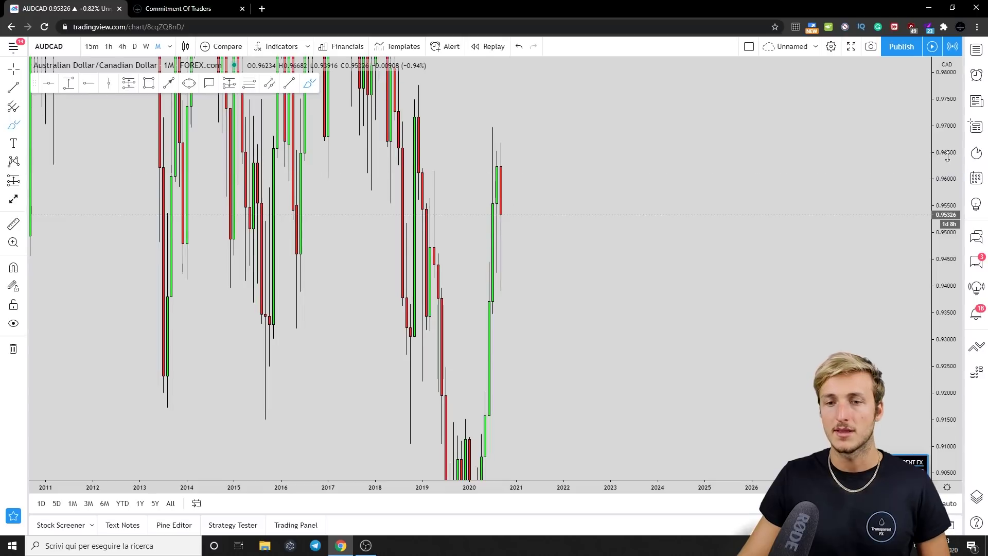
Step: On the monthly chart, brush a downward projection from the current price and circle the latest candle, removing each stroke
{"action": "left_click_drag", "start_coordinate": [508, 249], "coordinate": [513, 316]}
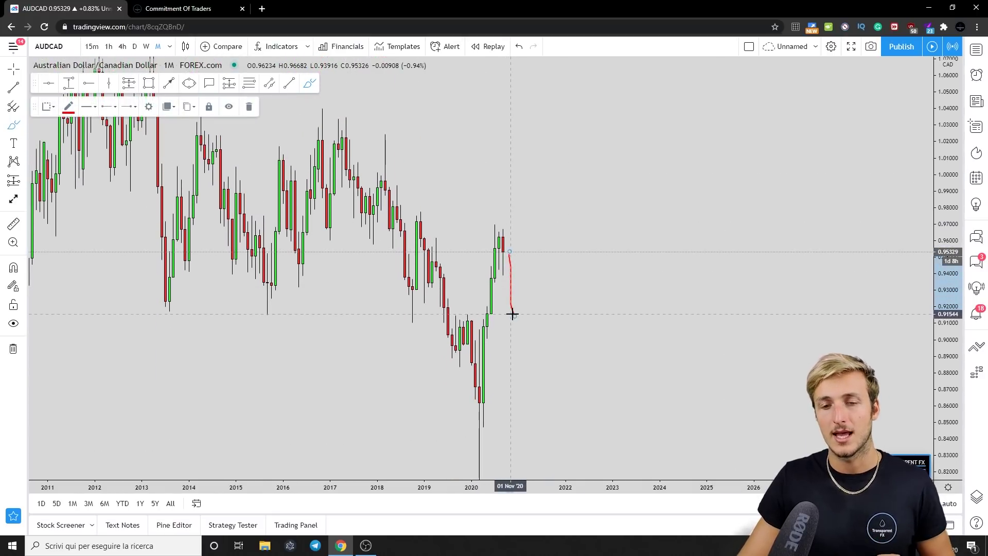
{"action": "left_click_drag", "start_coordinate": [506, 249], "coordinate": [511, 316]}
{"action": "left_click", "coordinate": [518, 47]}
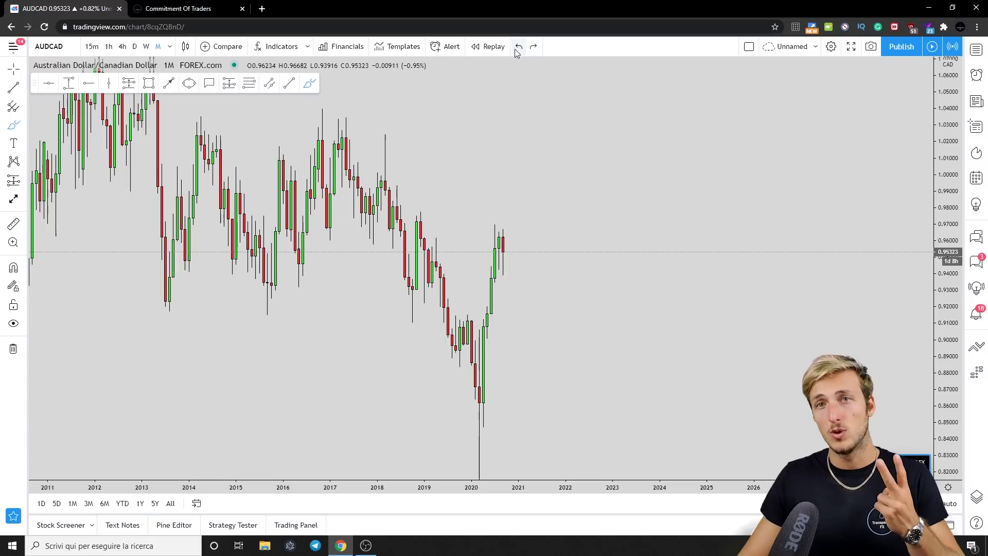
{"action": "left_click_drag", "start_coordinate": [936, 111], "coordinate": [894, 254]}
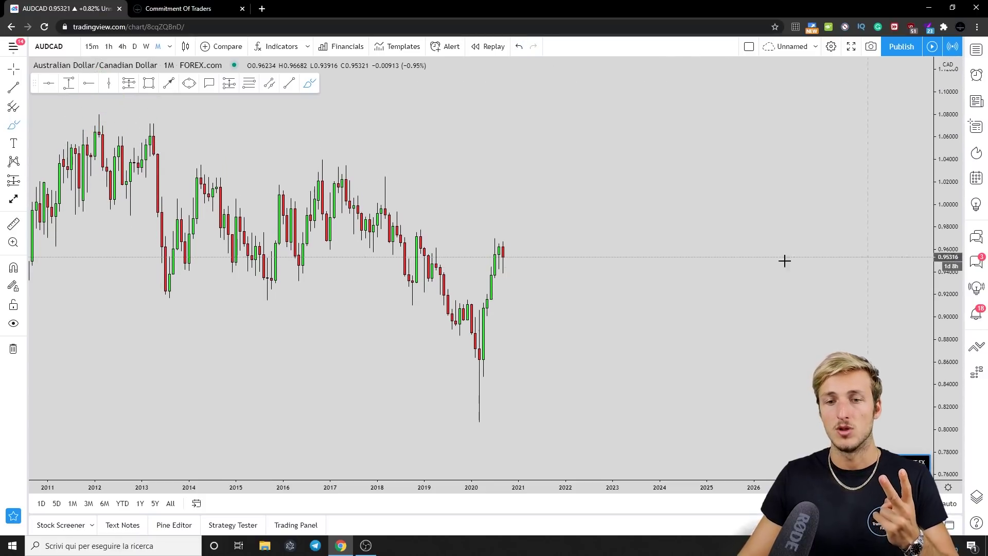
{"action": "left_click_drag", "start_coordinate": [499, 255], "coordinate": [508, 286]}
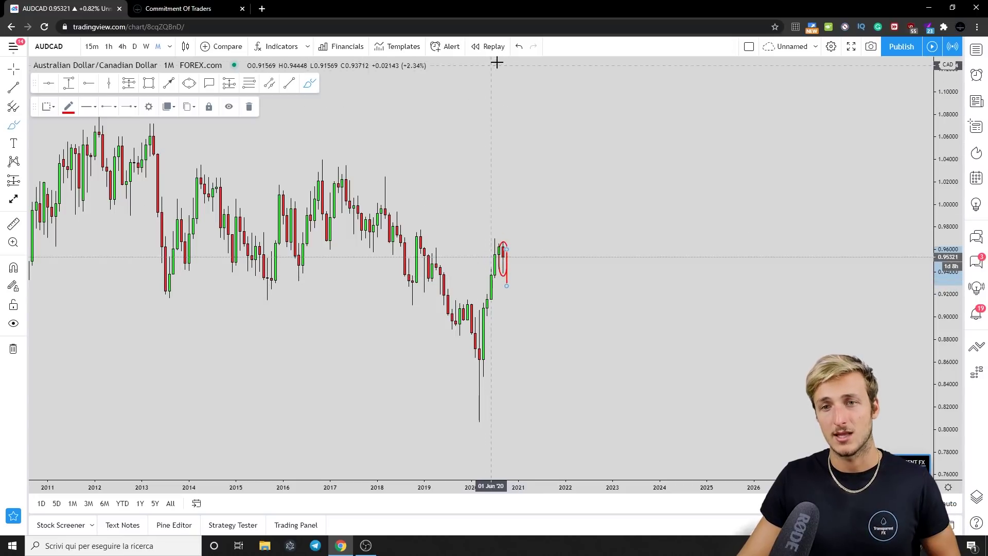
{"action": "left_click", "coordinate": [519, 47]}
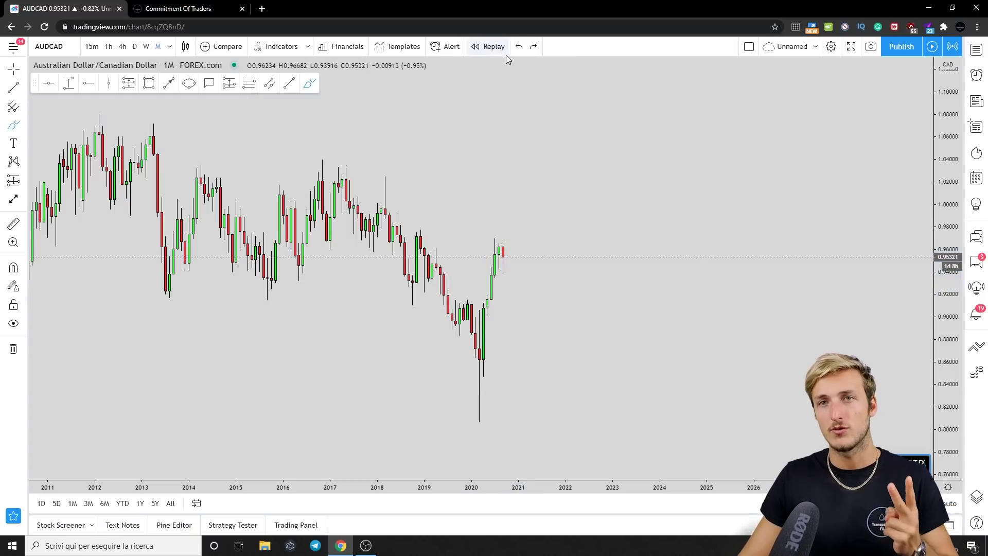
Step: Switch AUDCAD to the weekly chart, brush over the latest swing highs and current price area, and remove both strokes
{"action": "left_click", "coordinate": [147, 47]}
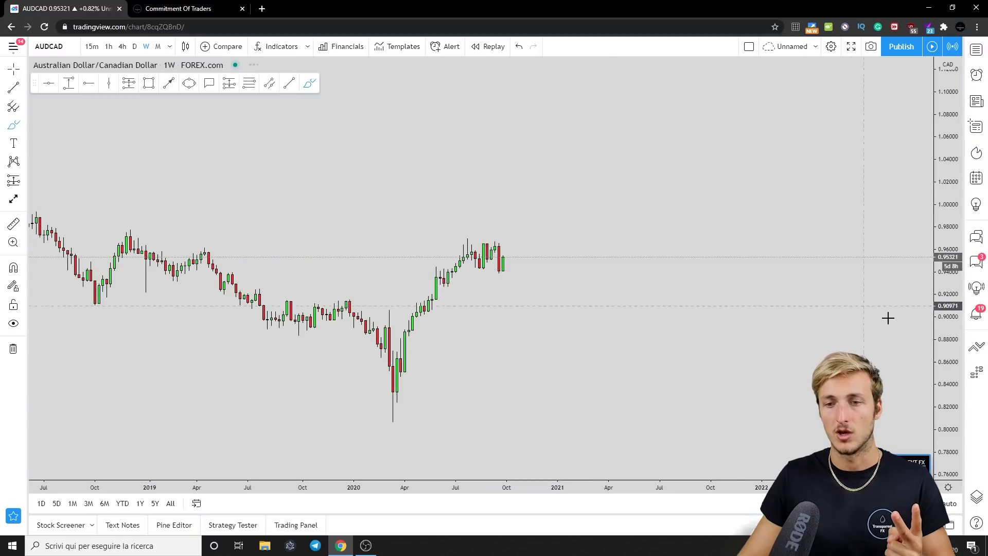
{"action": "mouse_move", "coordinate": [483, 254]}
{"action": "left_mouse_down"}
{"action": "mouse_move", "coordinate": [511, 247]}
{"action": "mouse_move", "coordinate": [511, 287]}
{"action": "left_mouse_up"}
{"action": "left_click", "coordinate": [520, 47]}
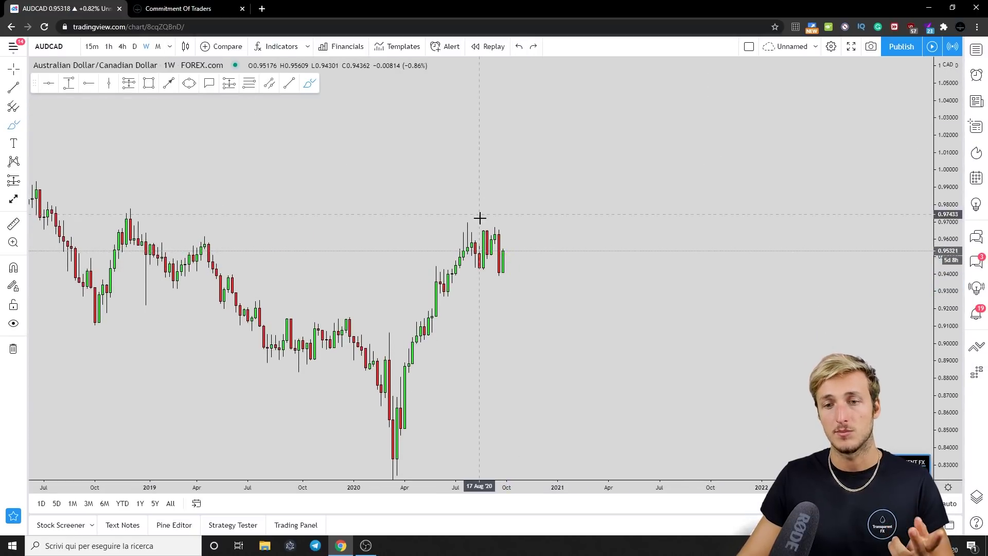
{"action": "left_click_drag", "start_coordinate": [458, 232], "coordinate": [523, 232]}
{"action": "left_click", "coordinate": [247, 108]}
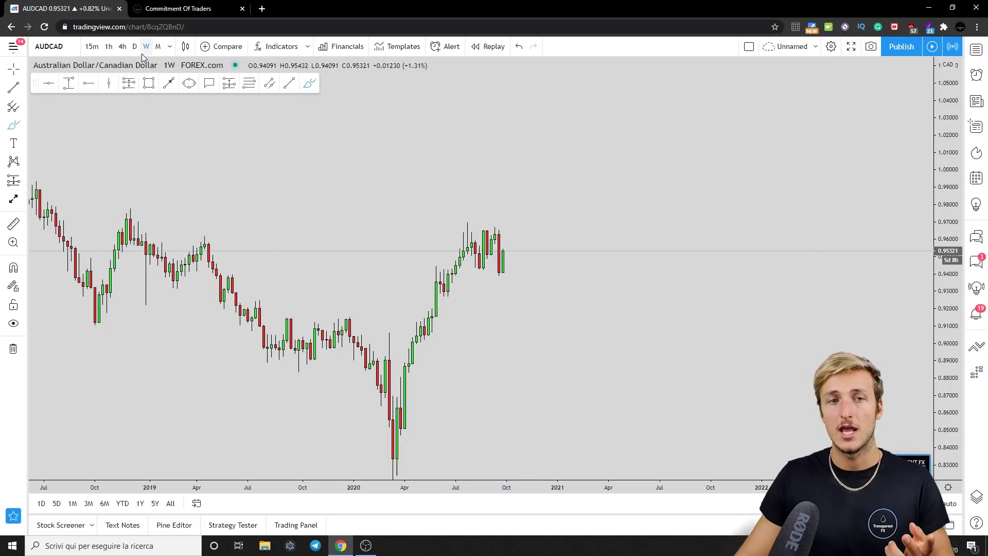
Step: Switch AUDCAD to the daily chart, brush the M pattern and a downward projection from the current price, and remove both strokes
{"action": "left_click", "coordinate": [134, 46]}
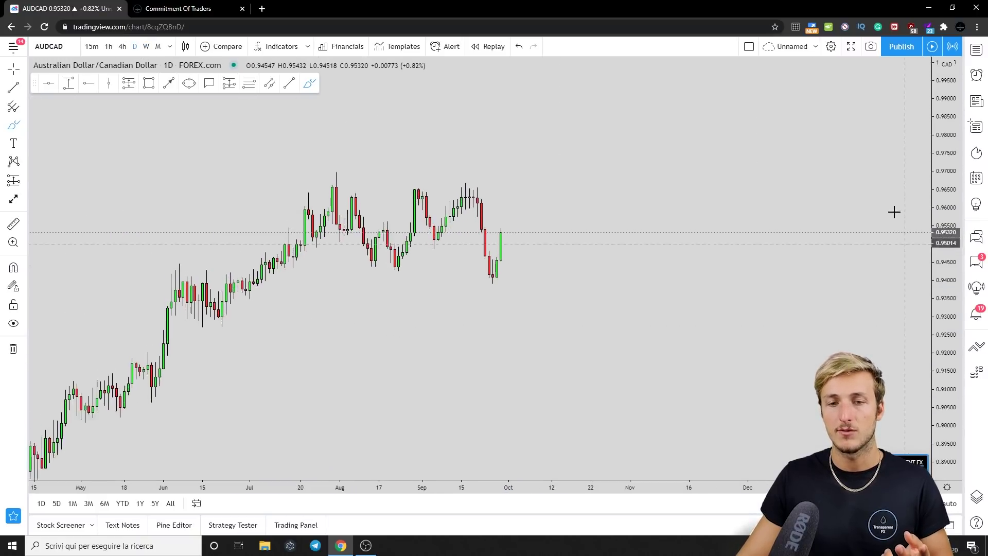
{"action": "mouse_move", "coordinate": [400, 268]}
{"action": "left_mouse_down"}
{"action": "mouse_move", "coordinate": [407, 169]}
{"action": "mouse_move", "coordinate": [431, 205]}
{"action": "mouse_move", "coordinate": [480, 178]}
{"action": "mouse_move", "coordinate": [497, 262]}
{"action": "mouse_move", "coordinate": [513, 219]}
{"action": "left_mouse_up"}
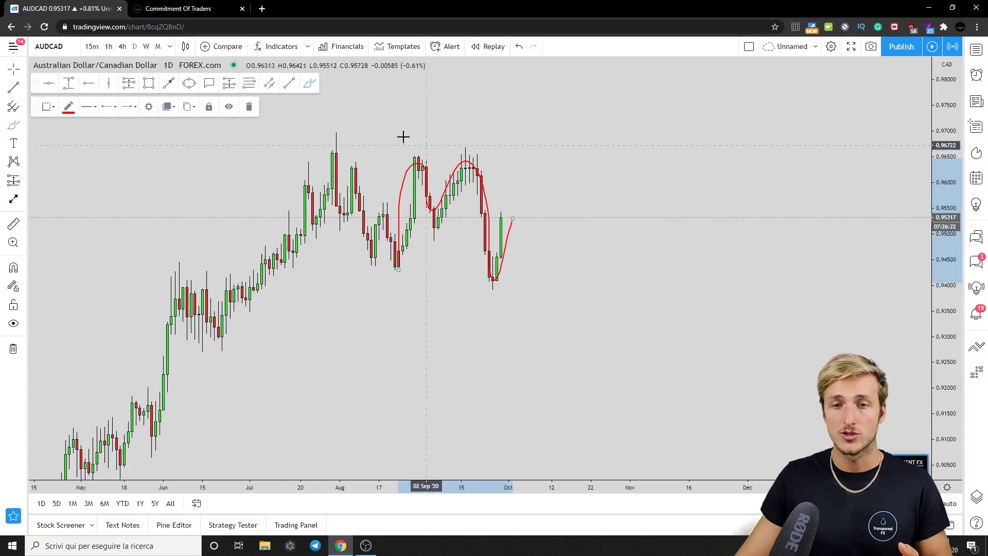
{"action": "left_click", "coordinate": [249, 106]}
{"action": "mouse_move", "coordinate": [473, 154]}
{"action": "left_mouse_down"}
{"action": "mouse_move", "coordinate": [493, 289]}
{"action": "mouse_move", "coordinate": [510, 211]}
{"action": "mouse_move", "coordinate": [576, 360]}
{"action": "left_mouse_up"}
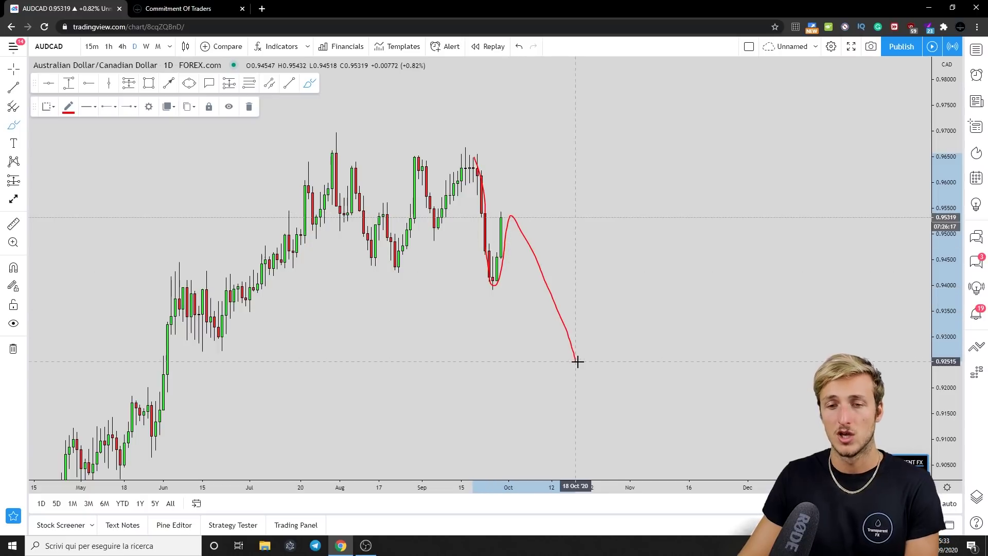
{"action": "left_click", "coordinate": [518, 46]}
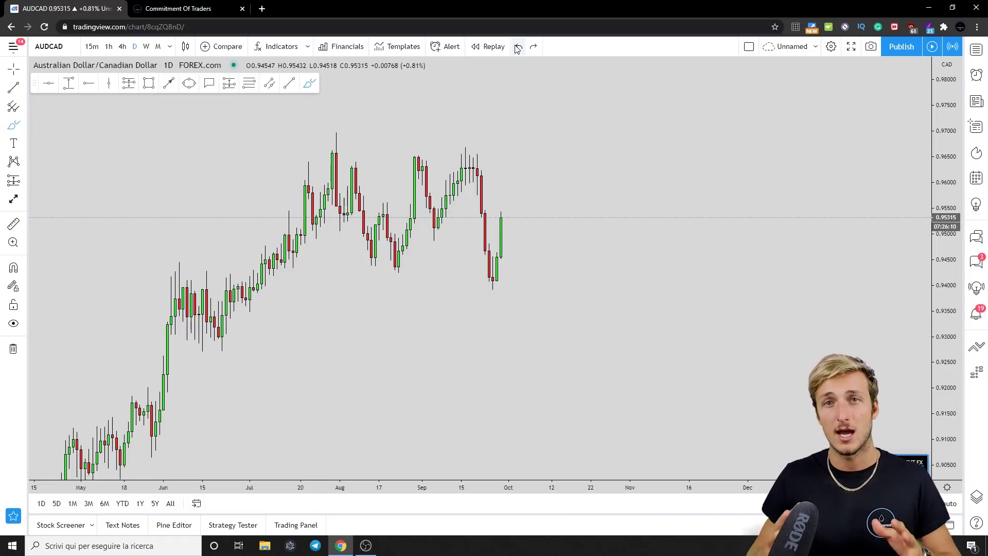
Step: Switch to the Commitment of Traders page and show the AUD positions to examine the latest net positions
{"action": "left_click", "coordinate": [191, 6]}
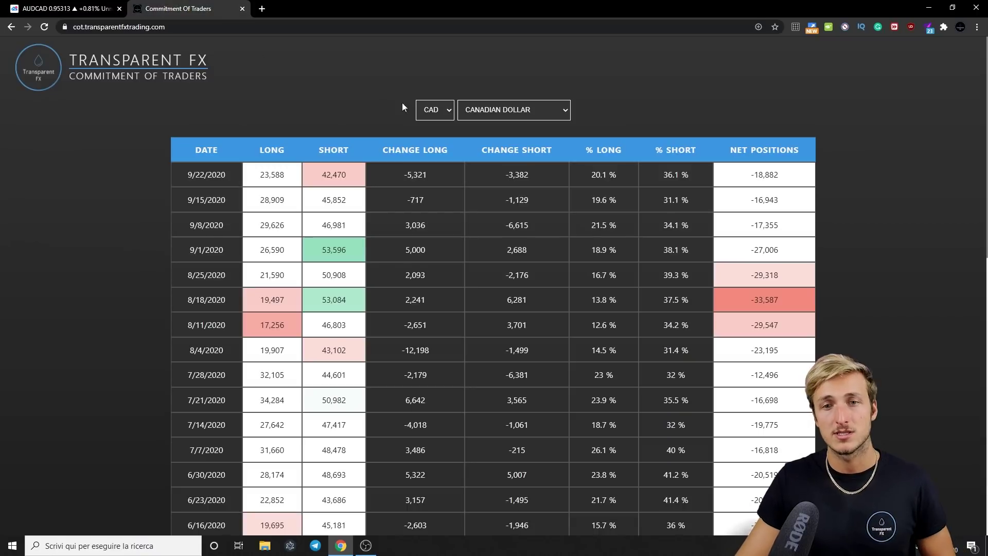
{"action": "left_click", "coordinate": [436, 111]}
{"action": "left_click", "coordinate": [431, 133]}
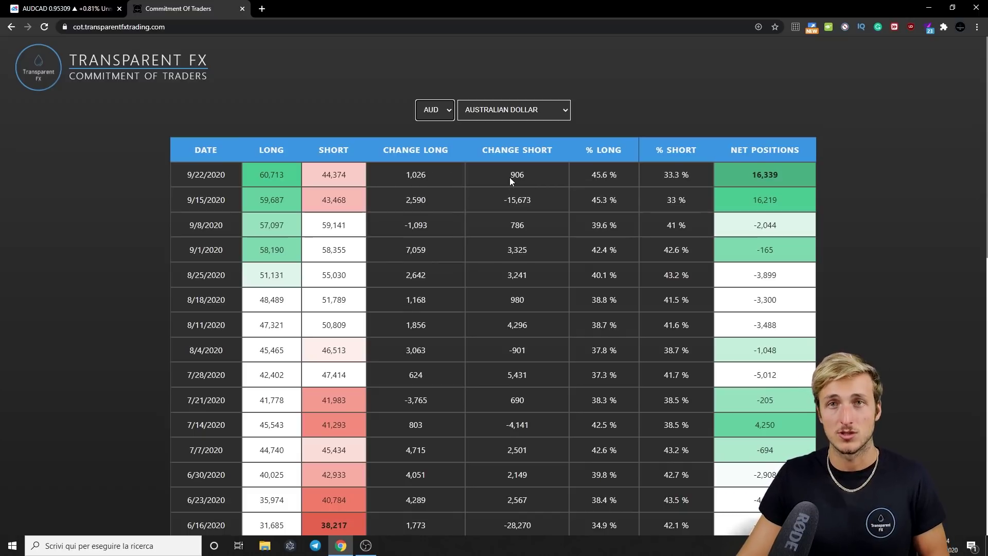
Step: Return to the AUDCAD daily chart and draw a rectangle zone at about 0.9512–0.9535 from early September to late October
{"action": "left_click", "coordinate": [88, 9]}
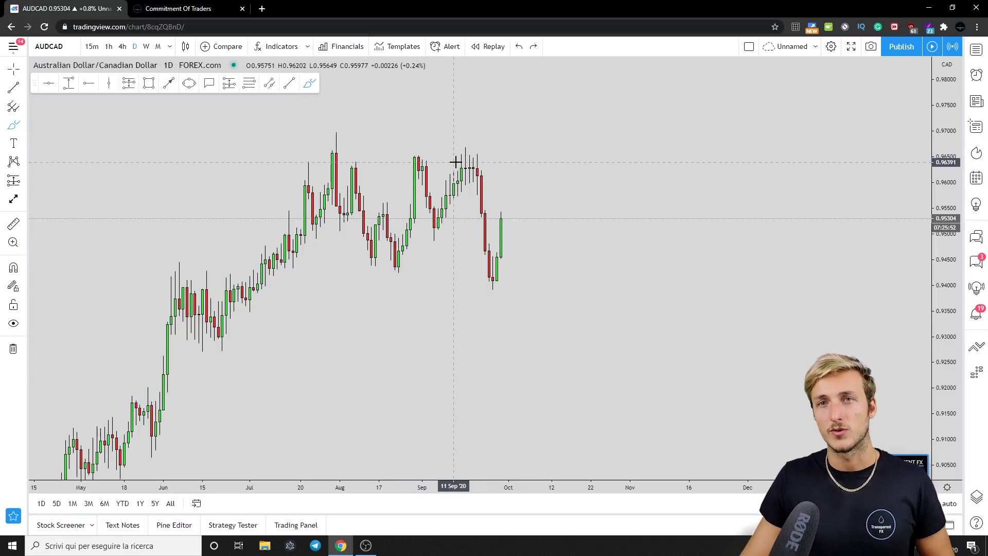
{"action": "left_click", "coordinate": [149, 83]}
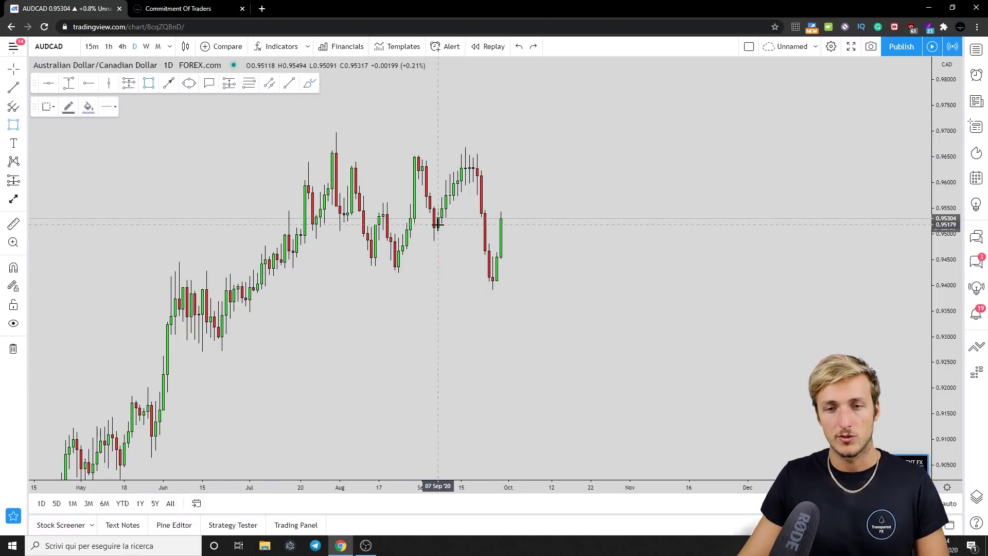
{"action": "left_click", "coordinate": [430, 228]}
{"action": "left_click", "coordinate": [619, 216]}
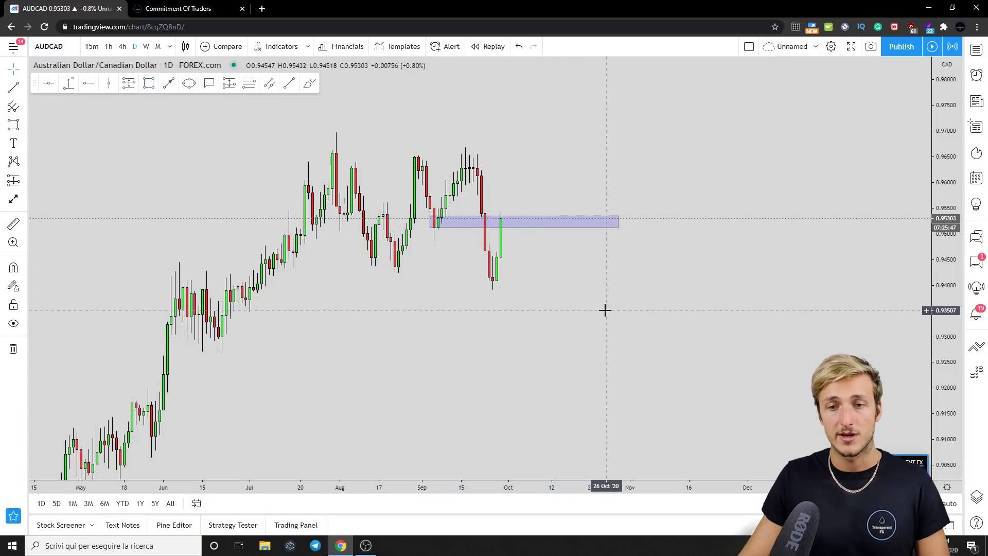
{"action": "left_click_drag", "start_coordinate": [606, 310], "coordinate": [586, 308]}
Step: Brush a downward projection from the current price at the rectangle zone and delete the stroke
{"action": "left_click", "coordinate": [309, 83]}
{"action": "left_click_drag", "start_coordinate": [489, 191], "coordinate": [544, 354]}
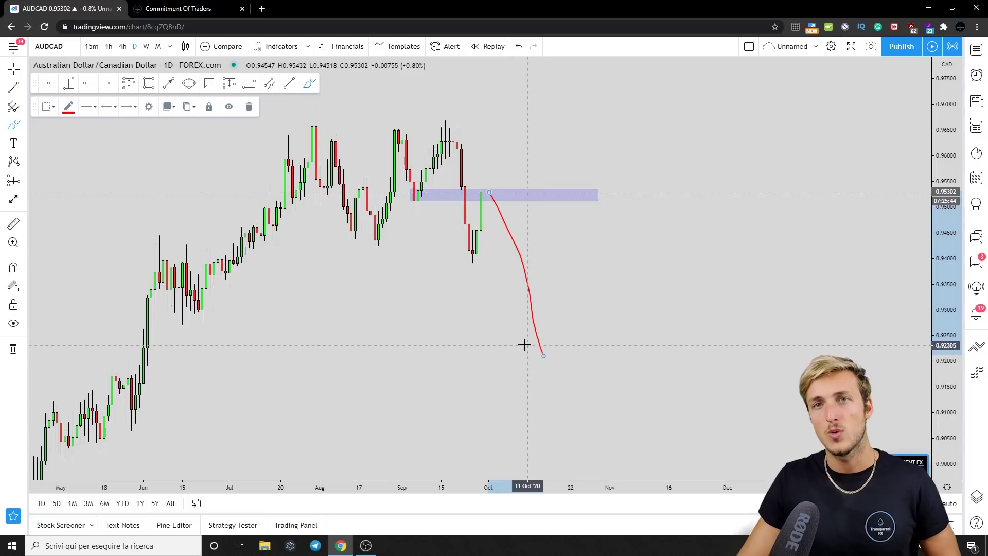
{"action": "left_click", "coordinate": [249, 107]}
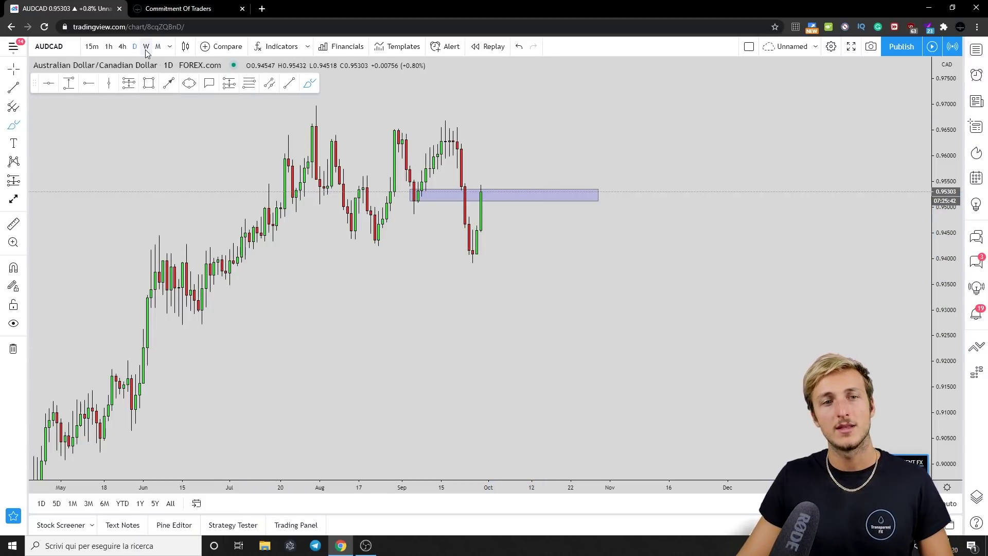
Step: Glance at the AUD Commitment of Traders table, return to AUDCAD, and view the zone on the 4-hour timeframe
{"action": "left_click", "coordinate": [194, 15]}
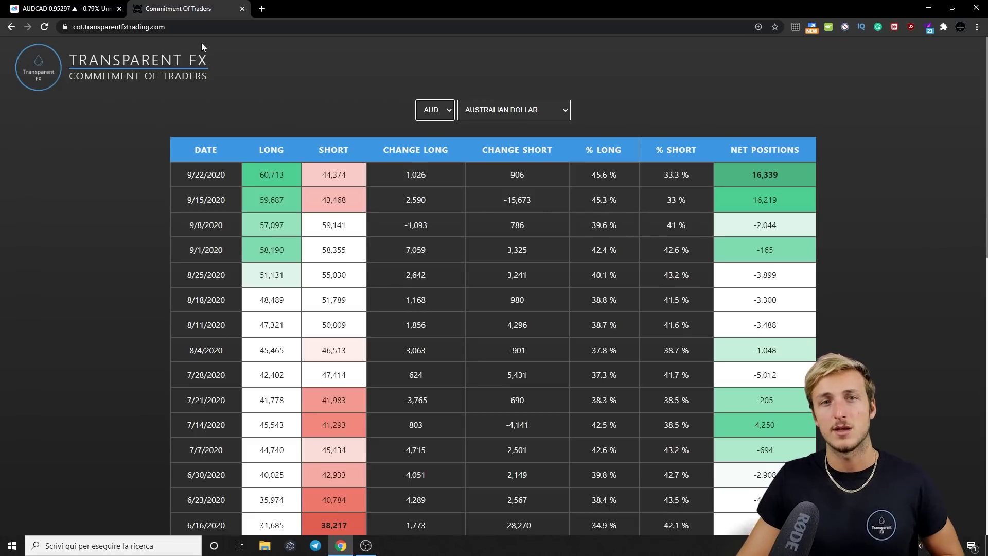
{"action": "left_click", "coordinate": [65, 5]}
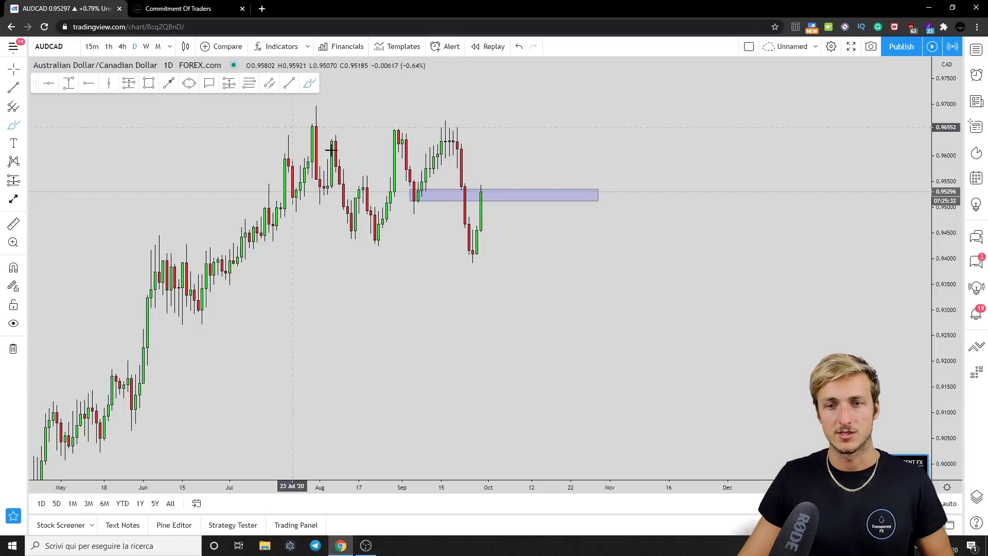
{"action": "left_click", "coordinate": [122, 46]}
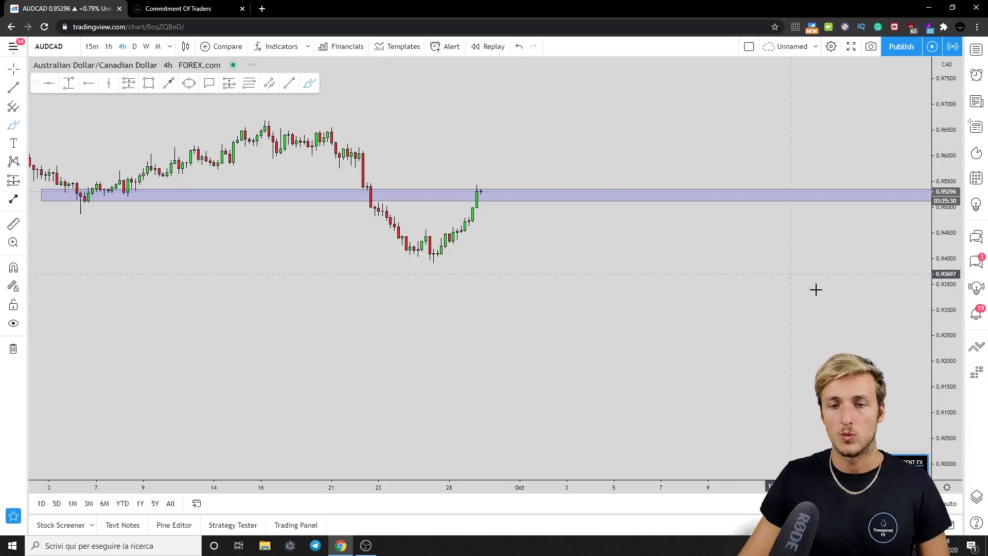
{"action": "left_click_drag", "start_coordinate": [673, 194], "coordinate": [637, 290]}
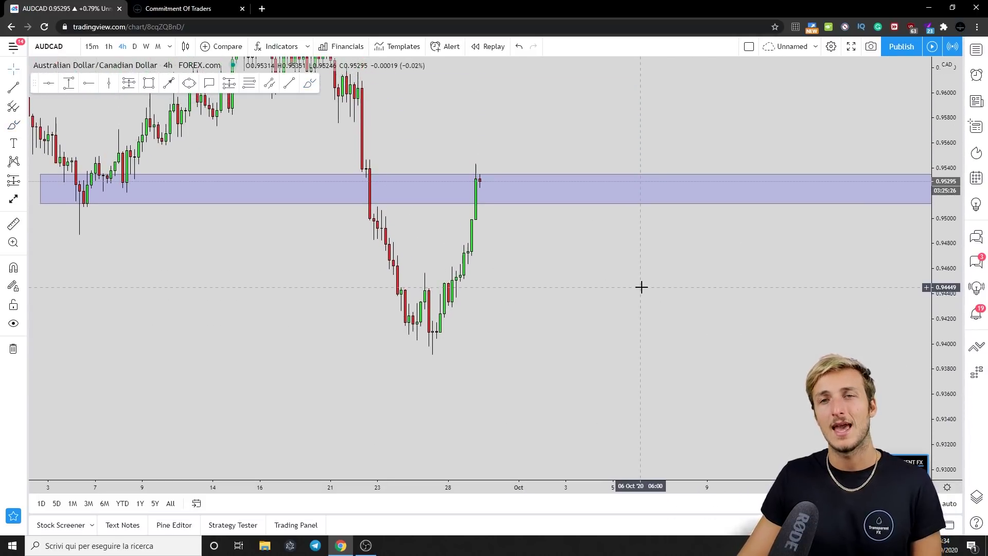
Step: On the 4-hour chart, brush a stepped upward path from the 28 September low through the zone and delete it
{"action": "key", "text": "alt+b"}
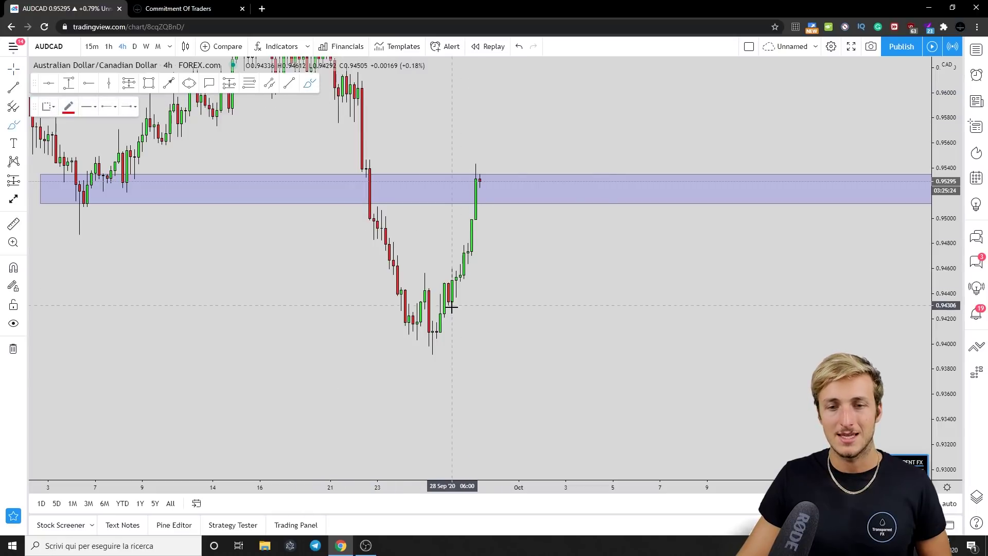
{"action": "mouse_move", "coordinate": [440, 339]}
{"action": "left_mouse_down"}
{"action": "mouse_move", "coordinate": [445, 270]}
{"action": "mouse_move", "coordinate": [465, 219]}
{"action": "mouse_move", "coordinate": [487, 205]}
{"action": "mouse_move", "coordinate": [511, 135]}
{"action": "mouse_move", "coordinate": [542, 146]}
{"action": "mouse_move", "coordinate": [553, 106]}
{"action": "mouse_move", "coordinate": [582, 80]}
{"action": "left_mouse_up"}
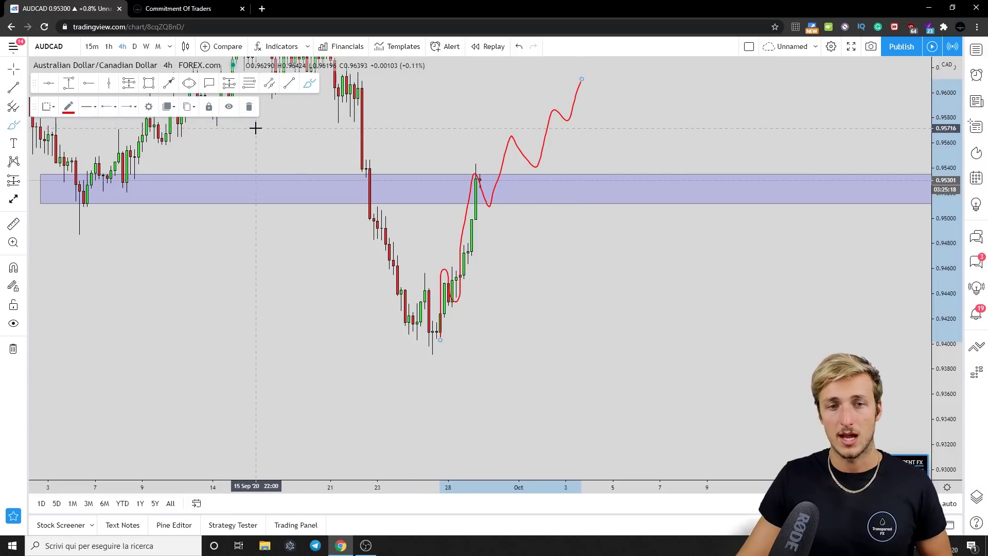
{"action": "left_click", "coordinate": [249, 107]}
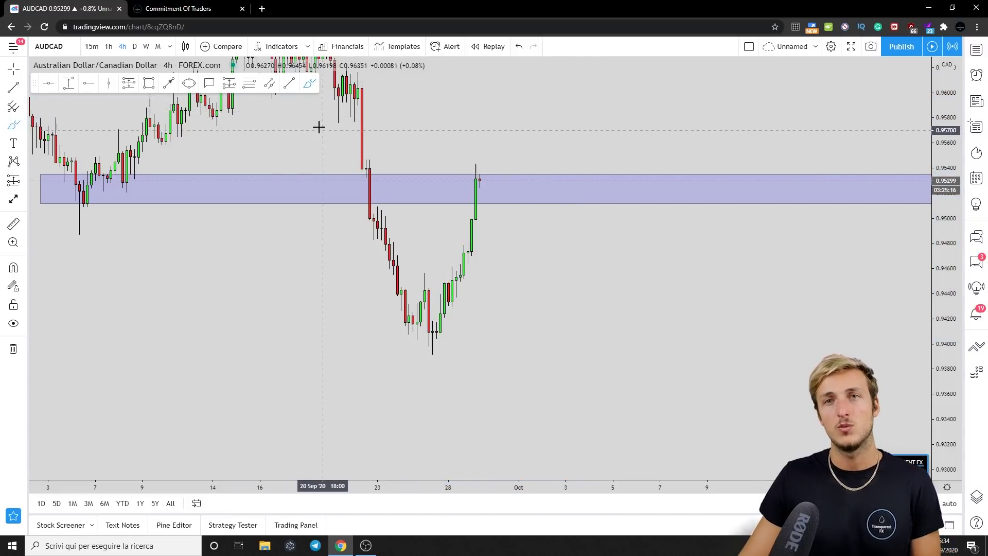
Step: Return AUDCAD to the daily chart, circle the price inside the zone and brush a downward projection, removing all the strokes
{"action": "left_click", "coordinate": [135, 46]}
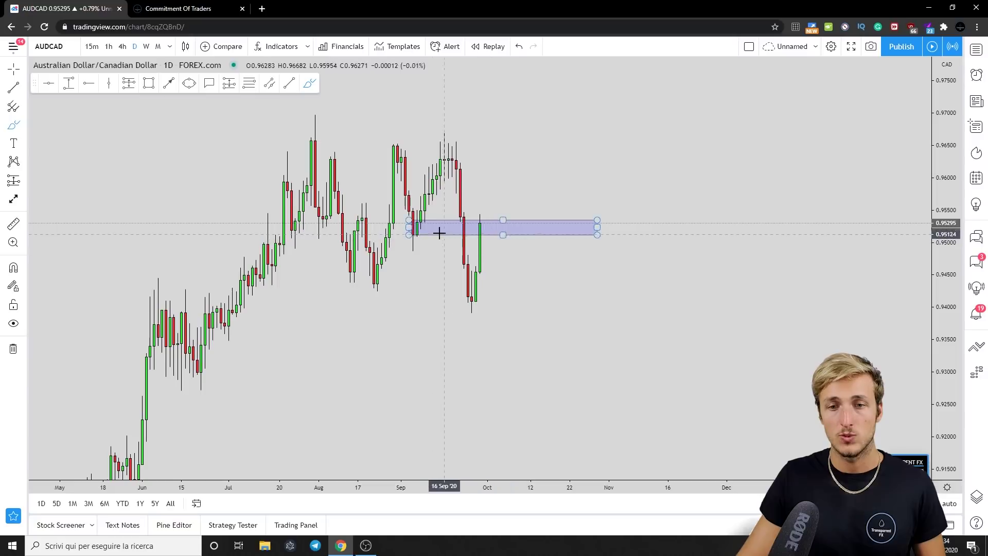
{"action": "left_click_drag", "start_coordinate": [490, 220], "coordinate": [559, 386]}
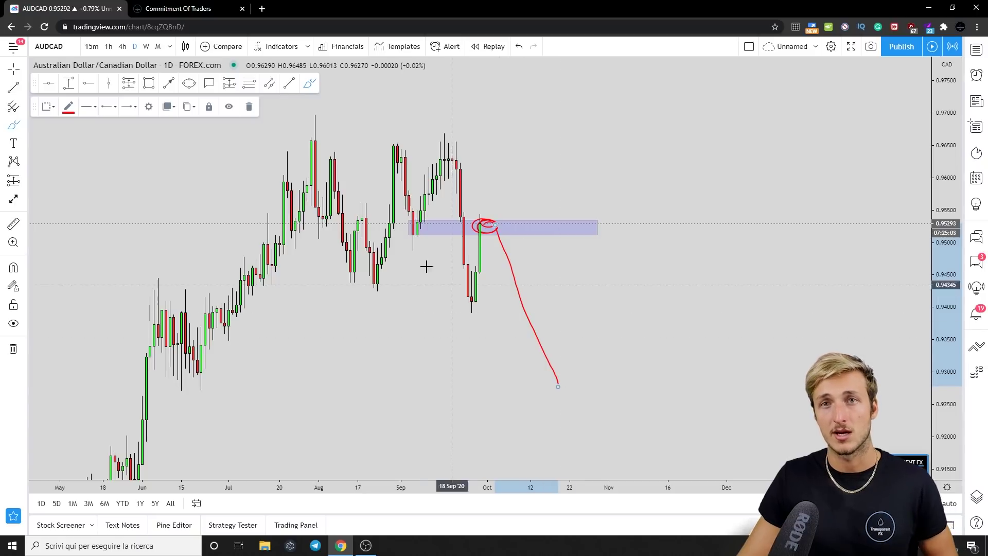
{"action": "key", "text": "ctrl+z"}
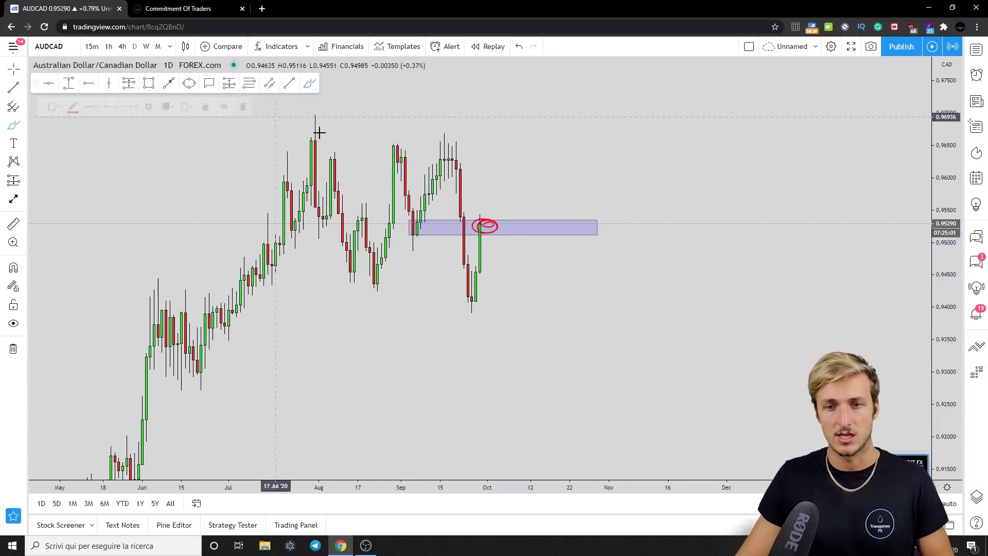
{"action": "left_click", "coordinate": [522, 50]}
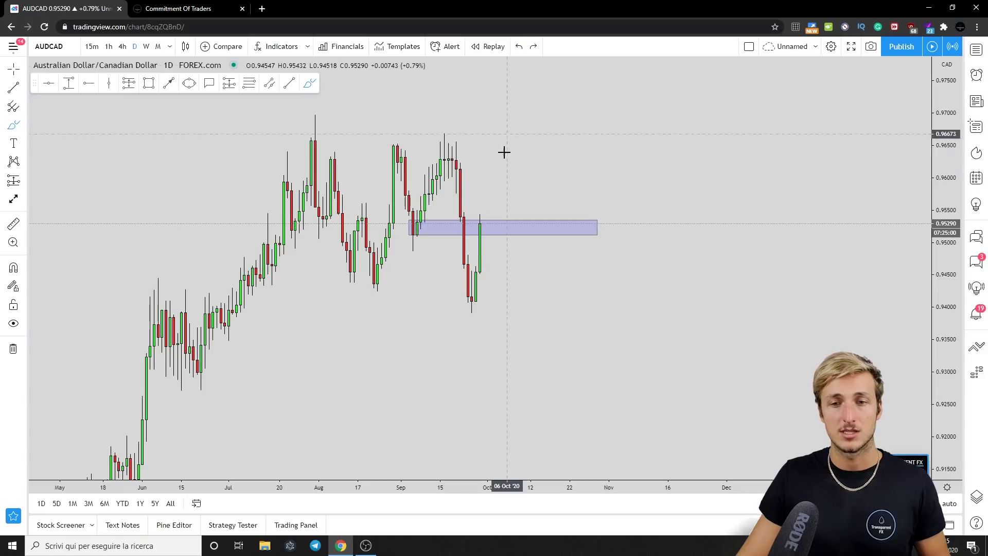
{"action": "left_click_drag", "start_coordinate": [505, 223], "coordinate": [505, 224]}
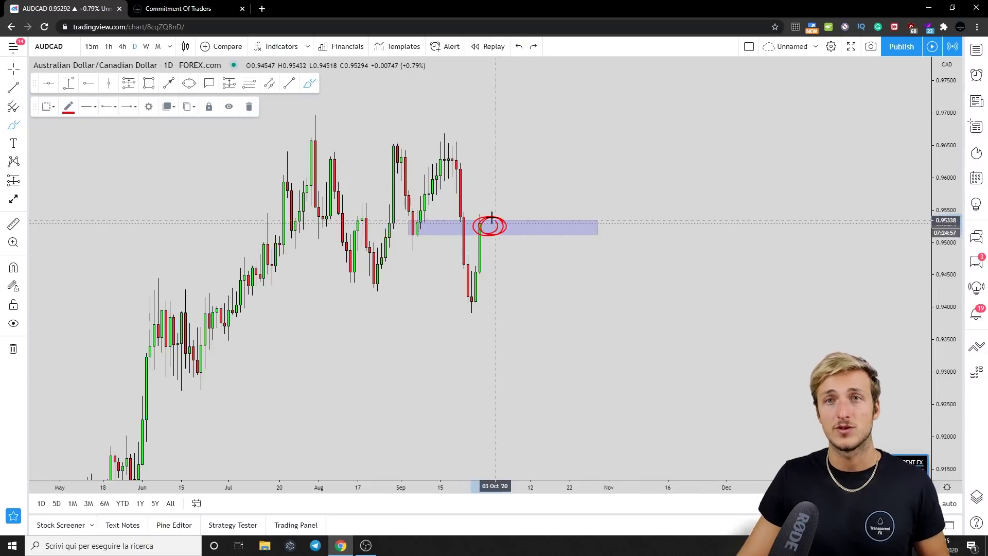
{"action": "left_click", "coordinate": [248, 107]}
Step: Check the AUD Commitment of Traders table once more and return to the AUDCAD daily chart
{"action": "left_click", "coordinate": [176, 8]}
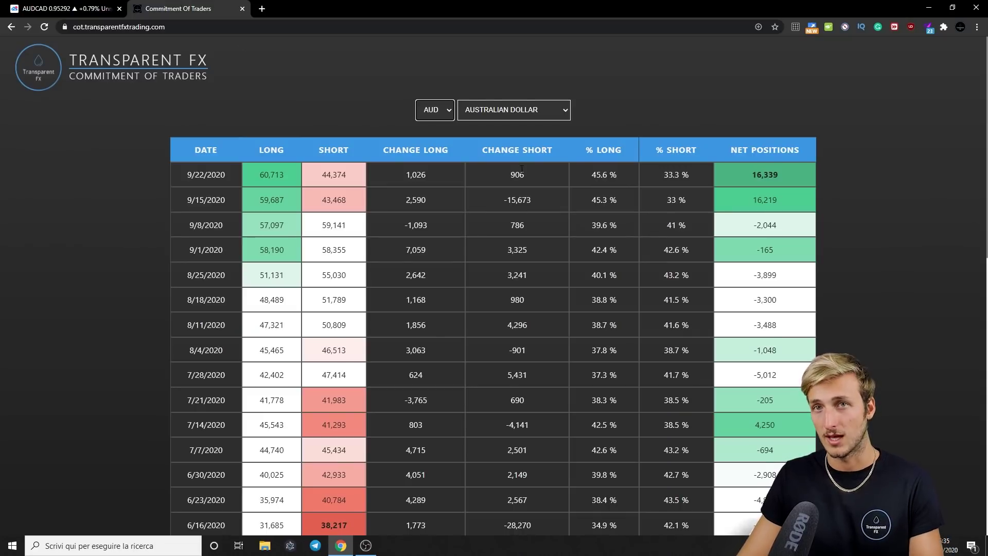
{"action": "key", "text": "ctrl+shift+Tab"}
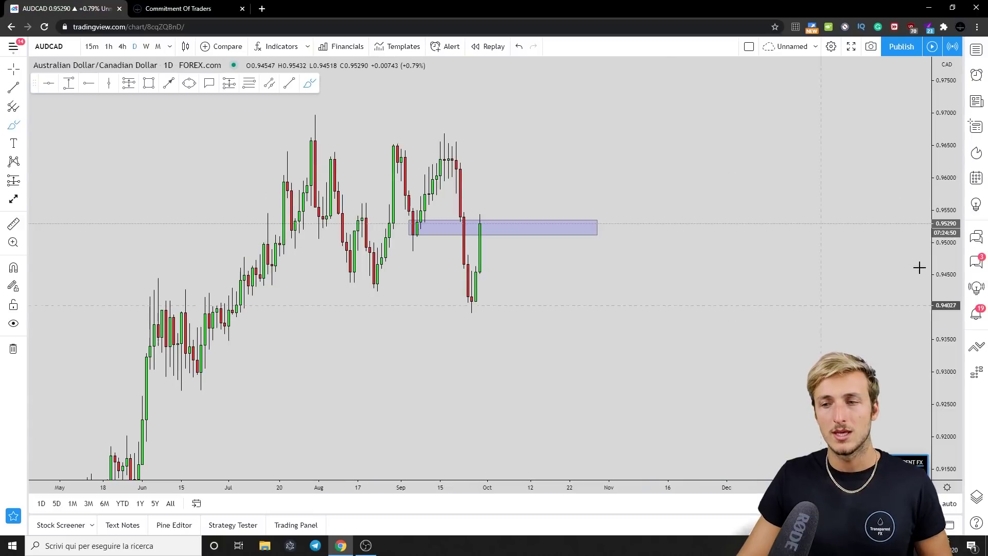
Step: Draw a roughly circular ellipse over the retest zone beside the latest daily candle and shift it slightly earlier to cover the candle
{"action": "scroll", "coordinate": [447, 402], "scroll_direction": "up", "scroll_amount": 3}
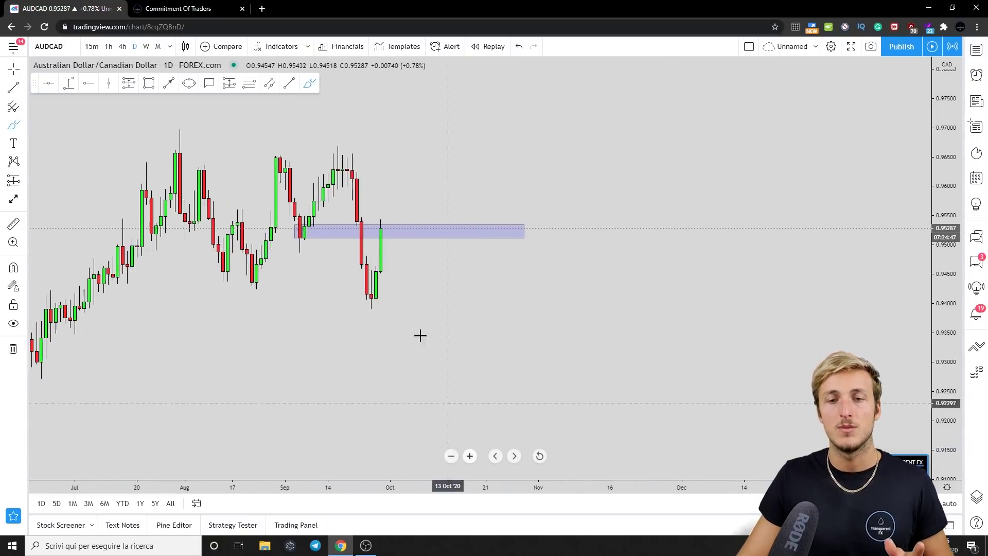
{"action": "left_click_drag", "start_coordinate": [458, 174], "coordinate": [550, 199]}
{"action": "left_click", "coordinate": [189, 83]}
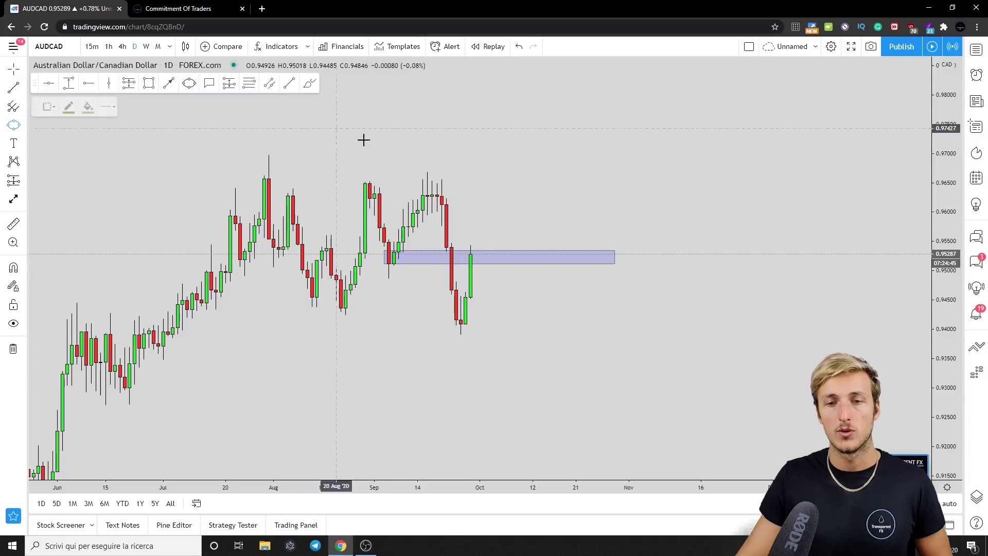
{"action": "left_click", "coordinate": [475, 238]}
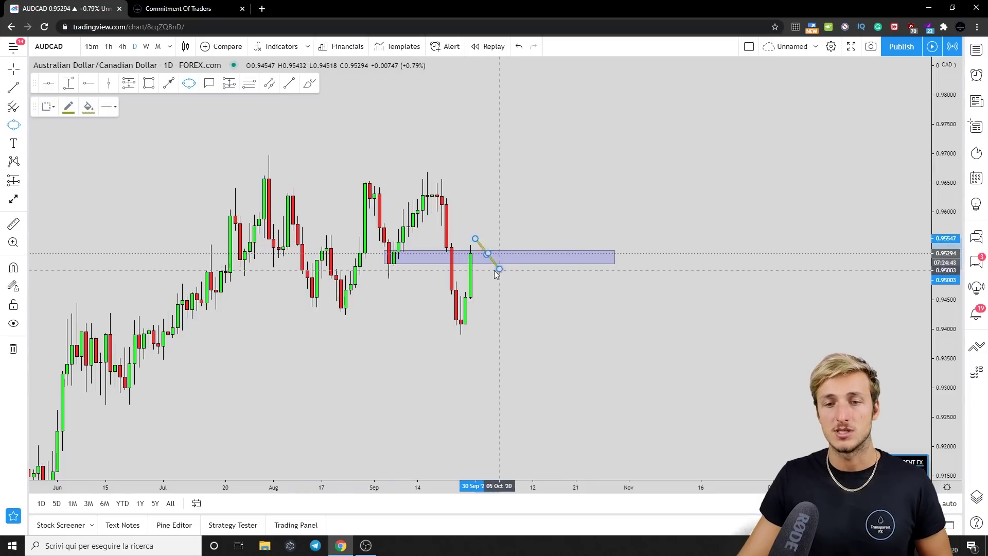
{"action": "left_click", "coordinate": [499, 269]}
{"action": "left_click", "coordinate": [475, 276]}
{"action": "left_click_drag", "start_coordinate": [487, 273], "coordinate": [483, 272]}
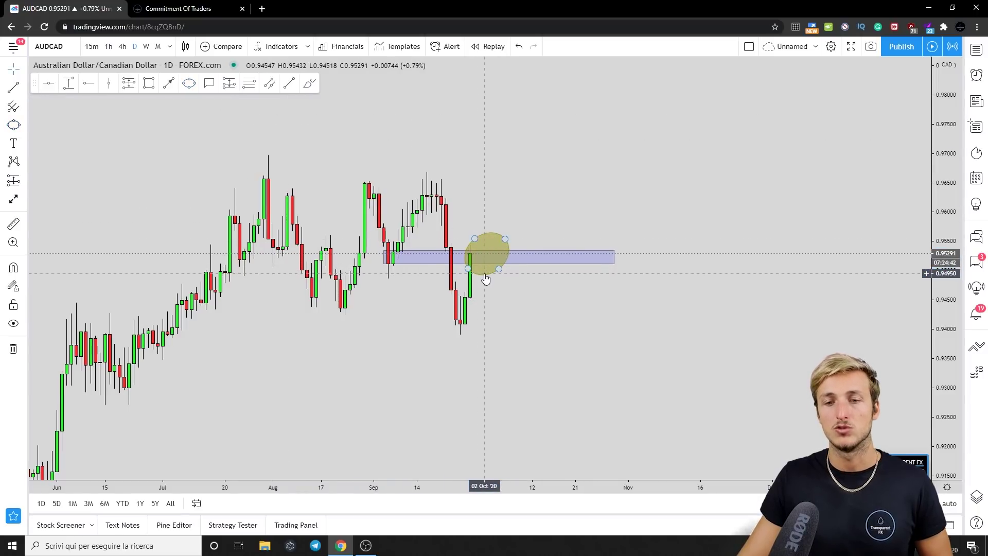
{"action": "left_click", "coordinate": [530, 303]}
Step: Brush a red circle around the latest candle's top inside the highlighted ellipse, and delete the stroke
{"action": "left_click_drag", "start_coordinate": [956, 319], "coordinate": [957, 296]}
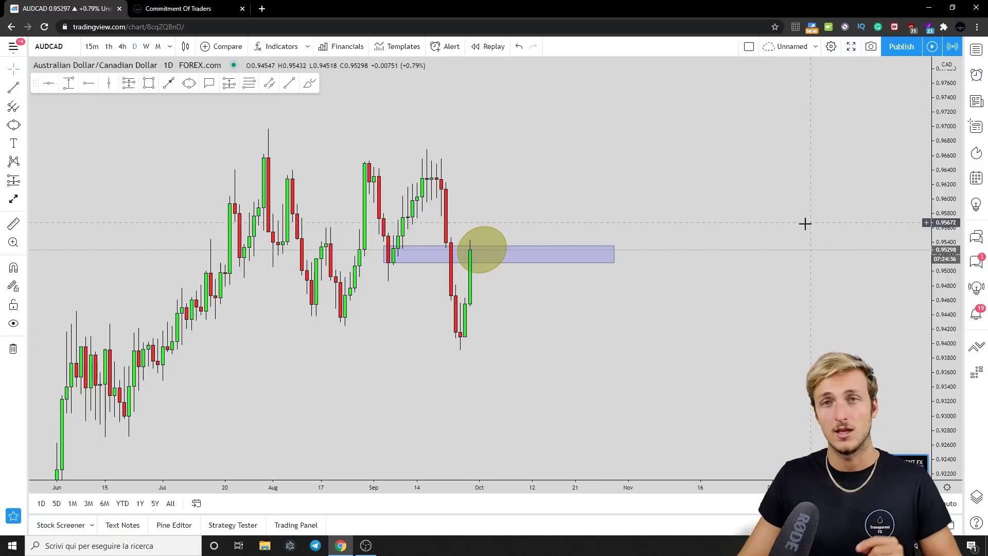
{"action": "left_click", "coordinate": [310, 83]}
{"action": "mouse_move", "coordinate": [479, 254]}
{"action": "left_mouse_down"}
{"action": "mouse_move", "coordinate": [468, 259]}
{"action": "mouse_move", "coordinate": [489, 233]}
{"action": "mouse_move", "coordinate": [466, 255]}
{"action": "left_mouse_up"}
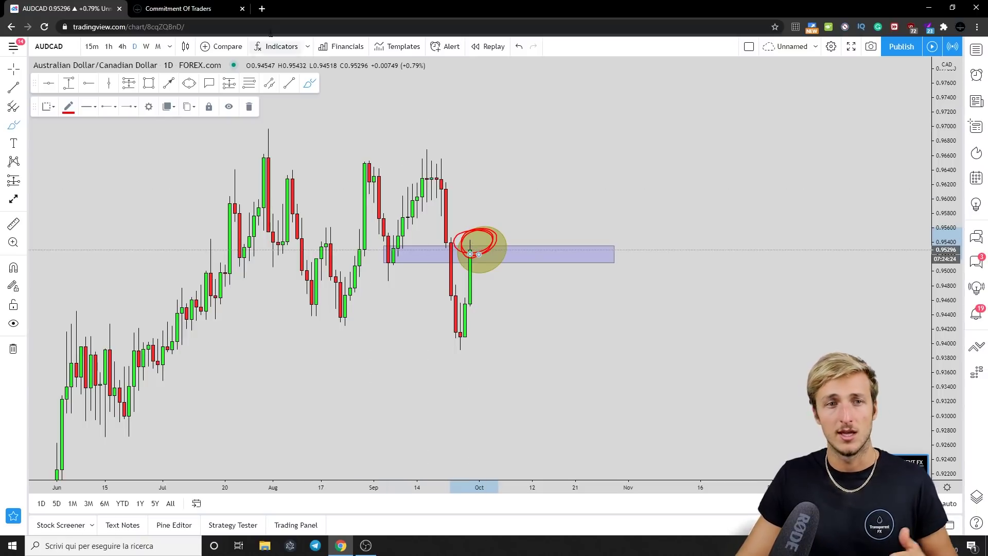
{"action": "left_click", "coordinate": [256, 109]}
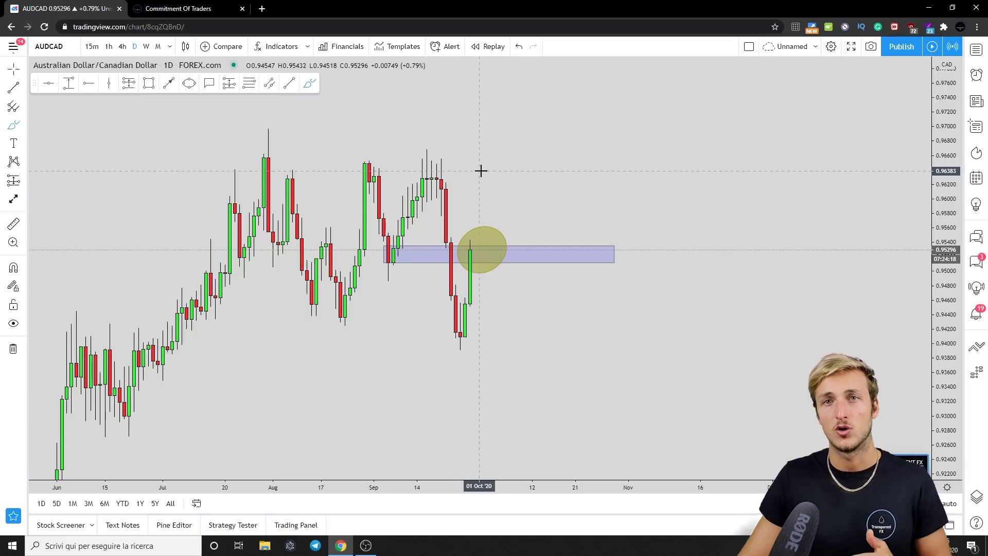
Step: Draw a downward arrow from the ellipse to about 0.931, and brush the drop from the mid-September high, the retest and the projected decline
{"action": "scroll", "coordinate": [938, 198], "scroll_direction": "down", "scroll_amount": 2}
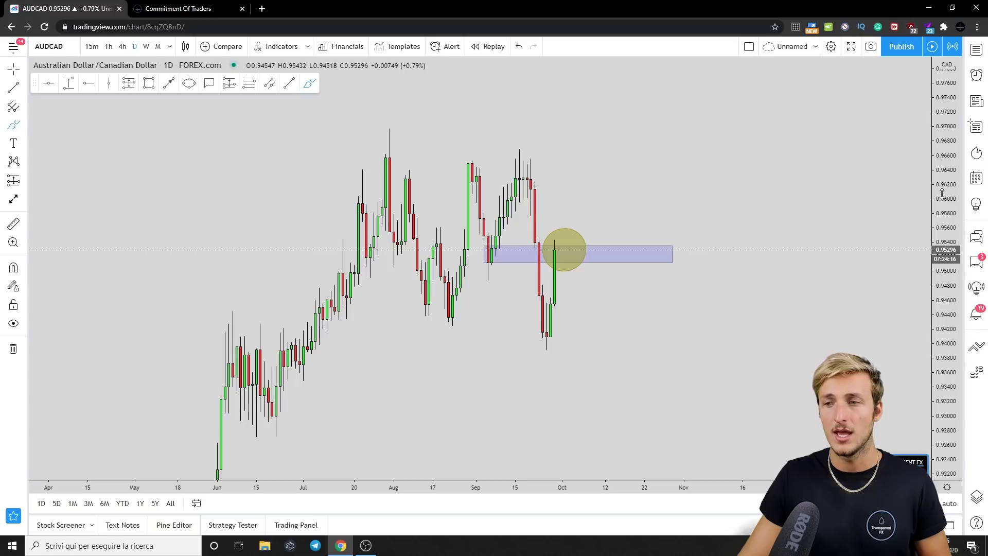
{"action": "left_click_drag", "start_coordinate": [697, 174], "coordinate": [666, 175]}
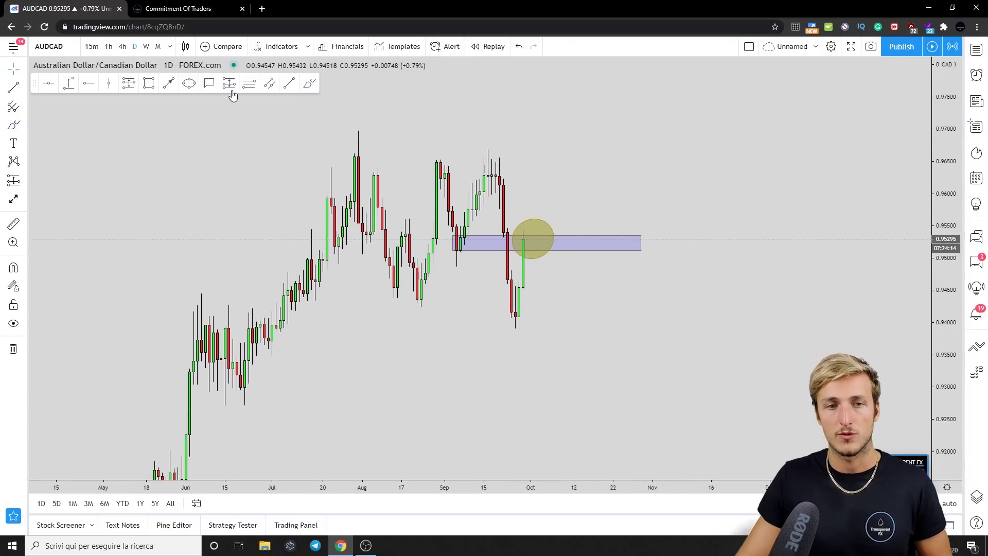
{"action": "left_click", "coordinate": [170, 84]}
{"action": "left_click", "coordinate": [531, 240]}
{"action": "left_click", "coordinate": [570, 378]}
{"action": "left_click_drag", "start_coordinate": [944, 184], "coordinate": [944, 202]}
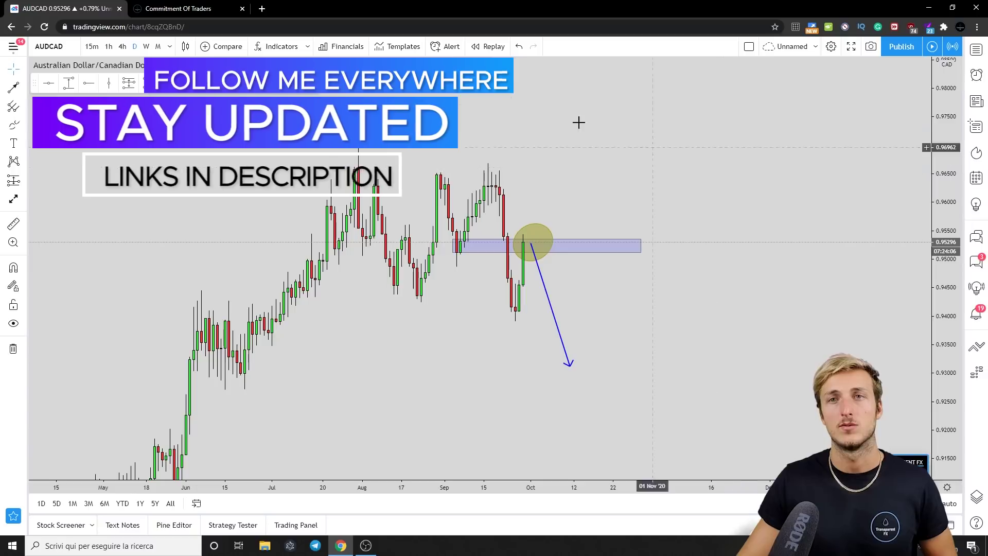
{"action": "mouse_move", "coordinate": [493, 169]}
{"action": "left_mouse_down"}
{"action": "mouse_move", "coordinate": [516, 311]}
{"action": "mouse_move", "coordinate": [529, 237]}
{"action": "mouse_move", "coordinate": [574, 341]}
{"action": "left_mouse_up"}
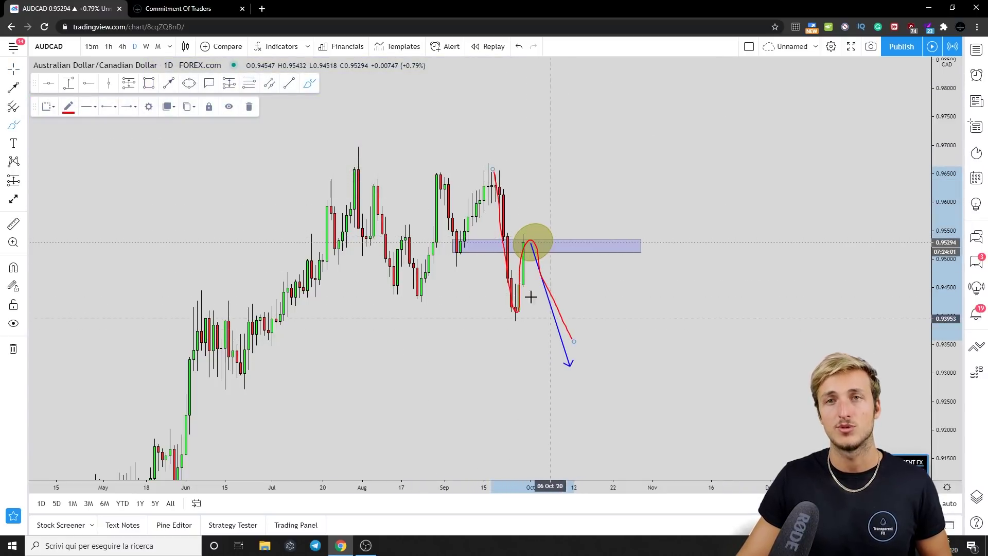